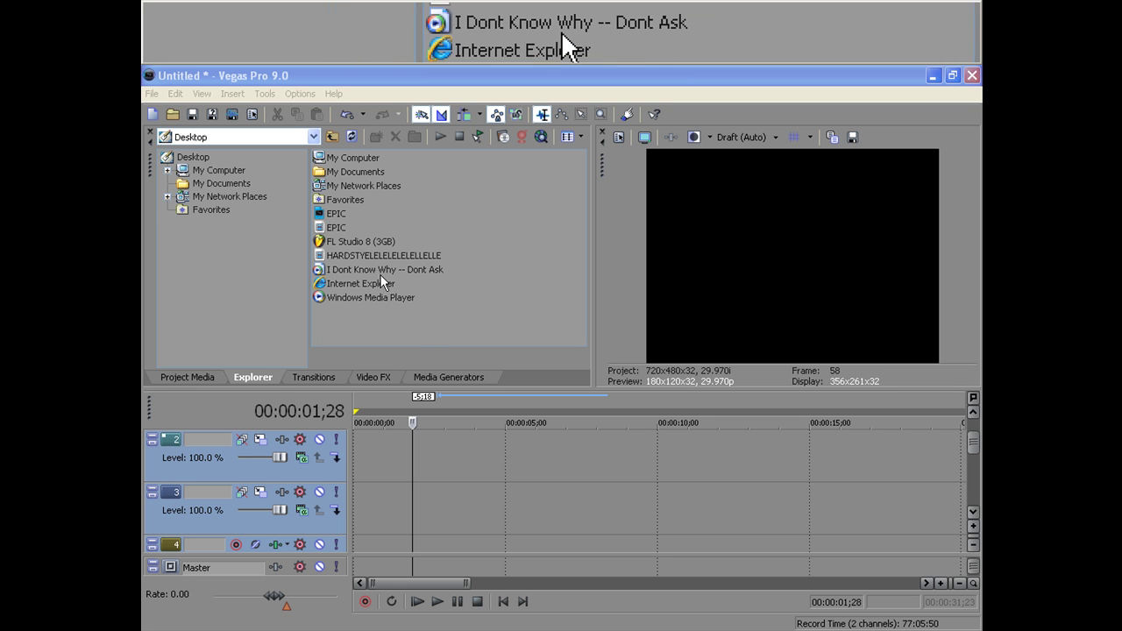
Add the 'I Dont Know Why -- Dont Ask' video to the timeline, trim its opening at 01;22, and slide it to the start.
drag(379, 269, 361, 467)
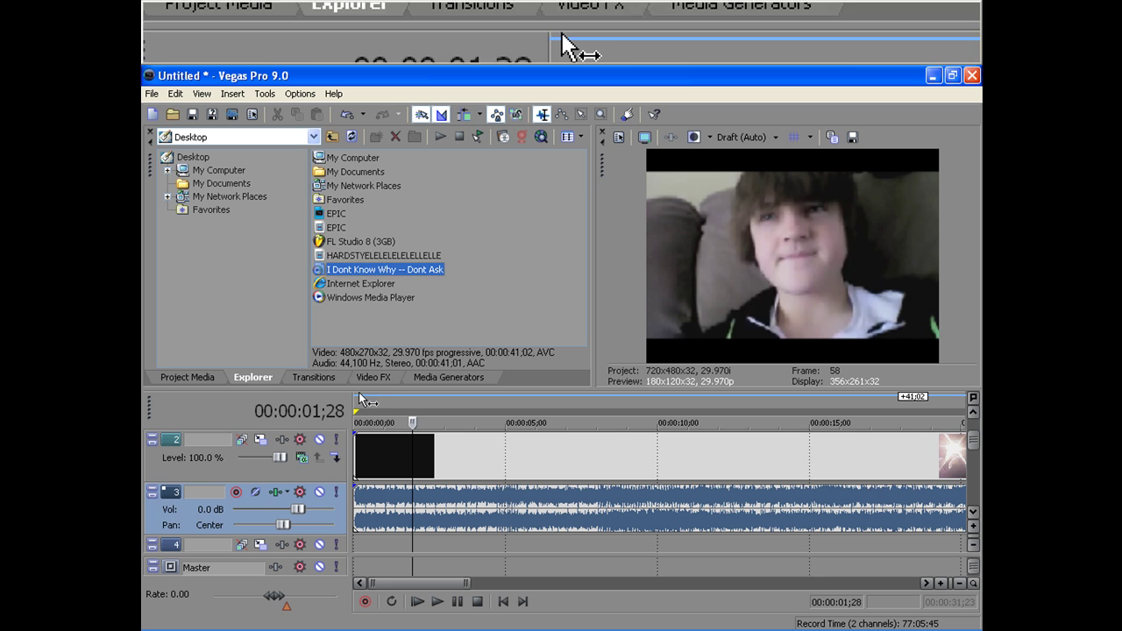
click(422, 454)
click(406, 464)
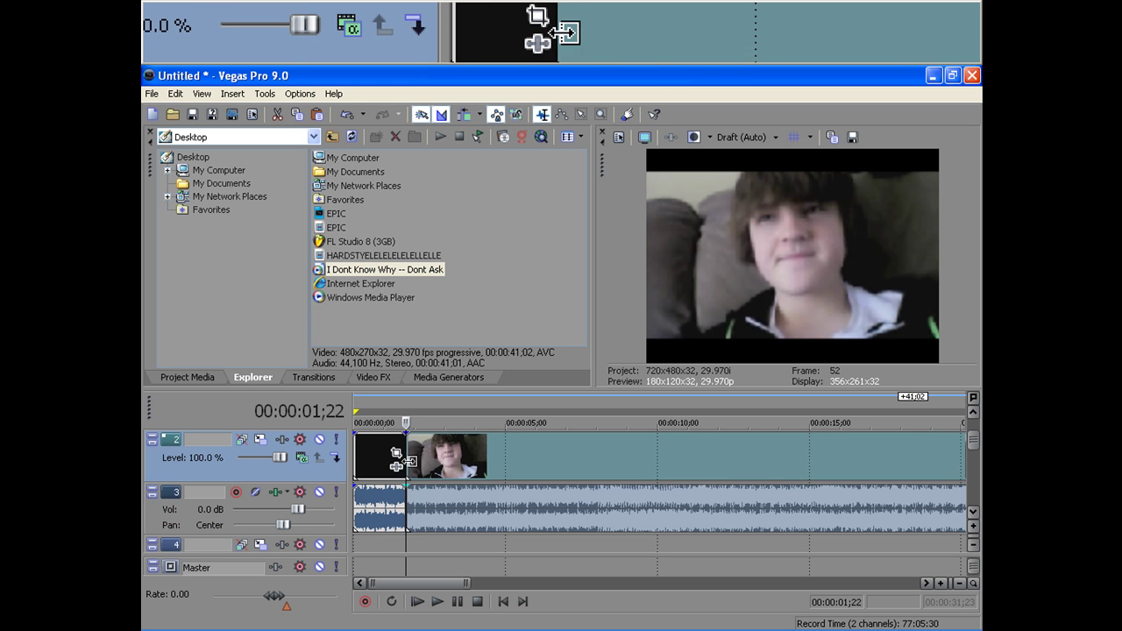
click(380, 461)
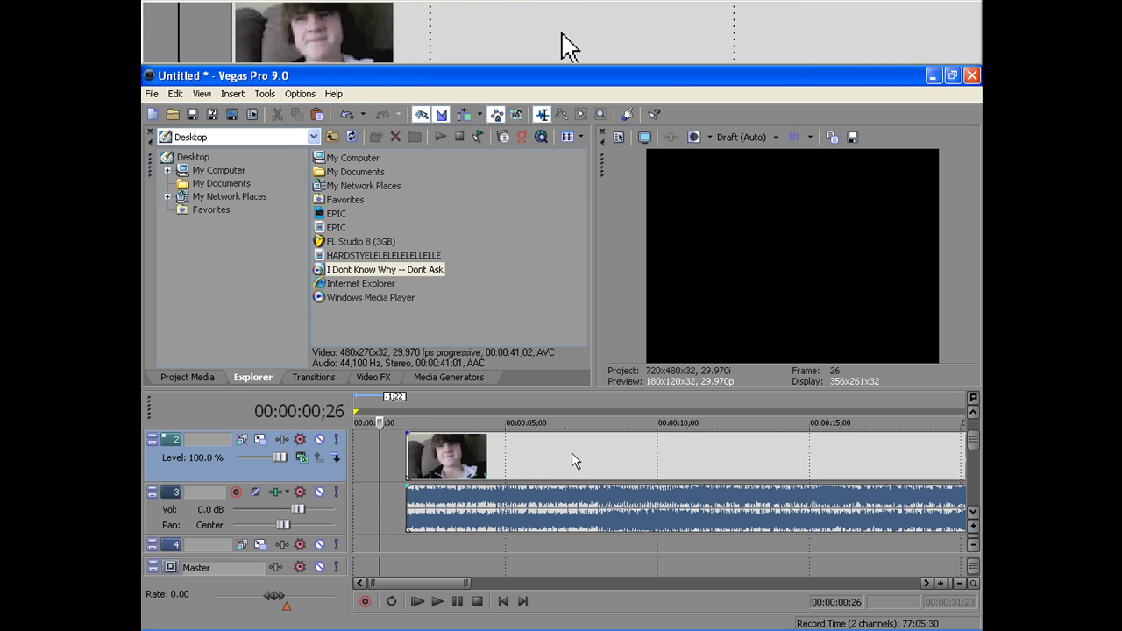
drag(764, 464, 712, 471)
Place the cursor at 00:00:12;01 as the end cut point.
click(772, 449)
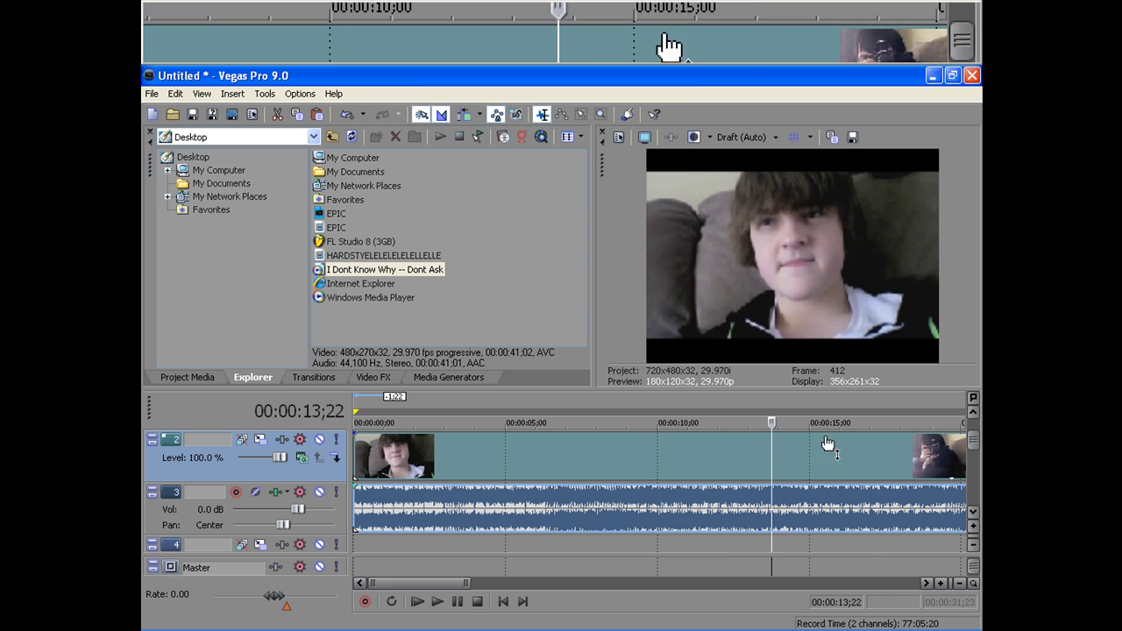
click(843, 452)
click(809, 451)
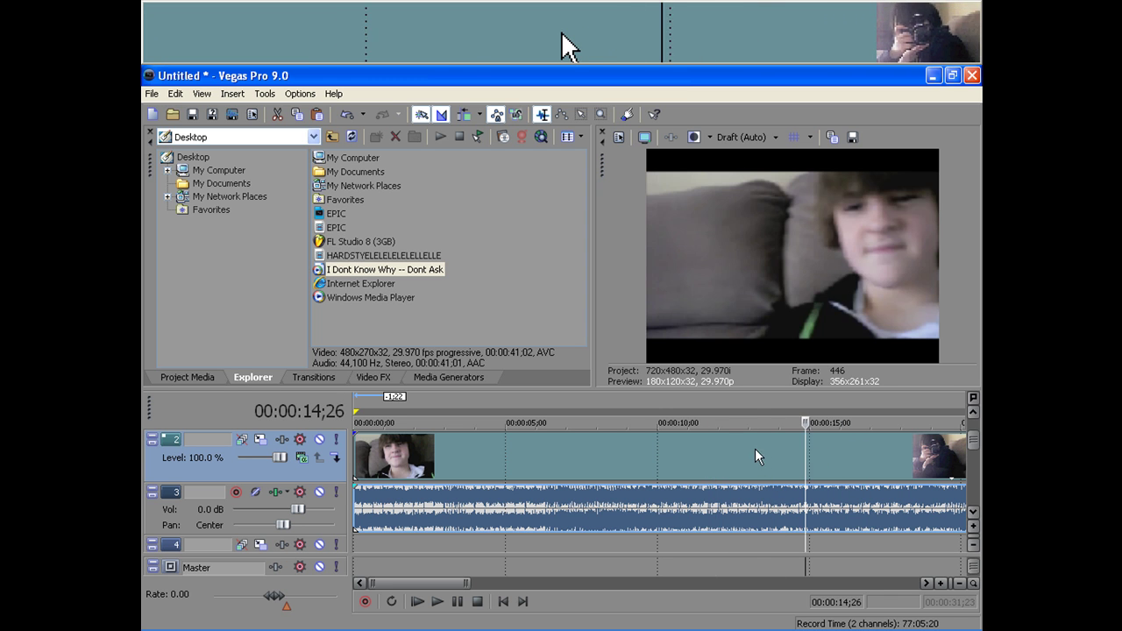
click(755, 449)
click(719, 458)
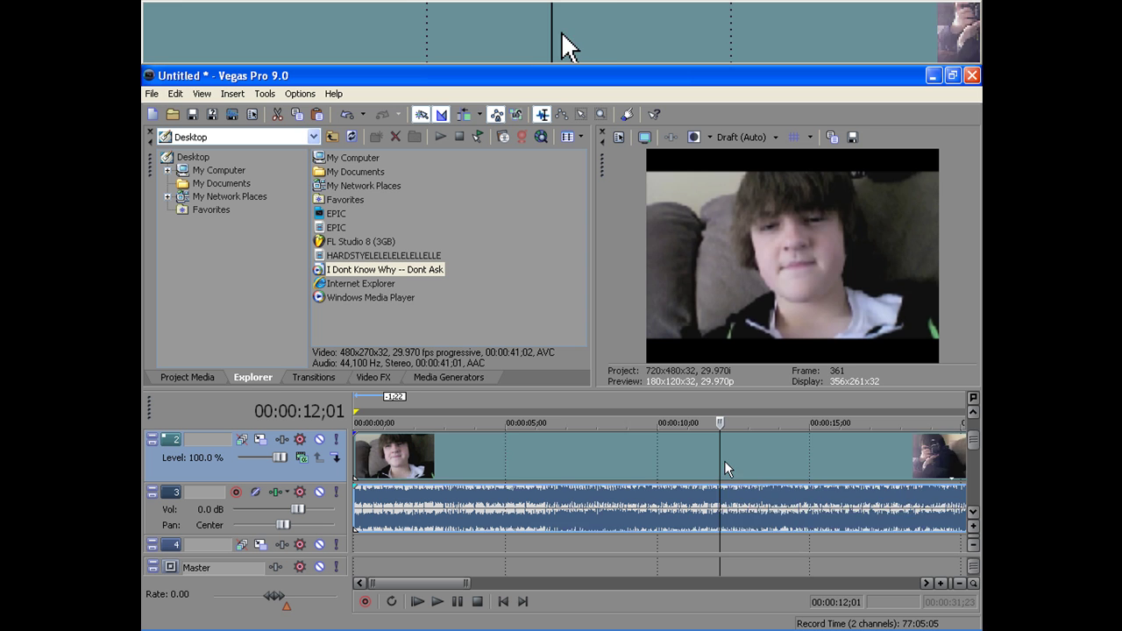
Split the clip at 12;01 and delete everything after it.
key(s)
key(Delete)
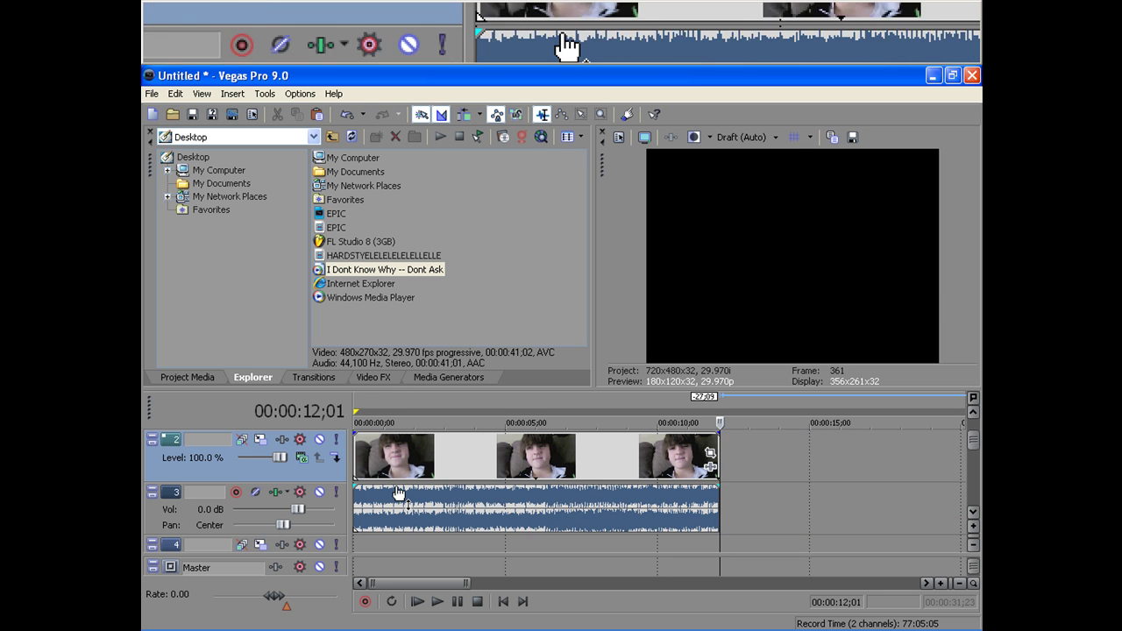
right_click(197, 429)
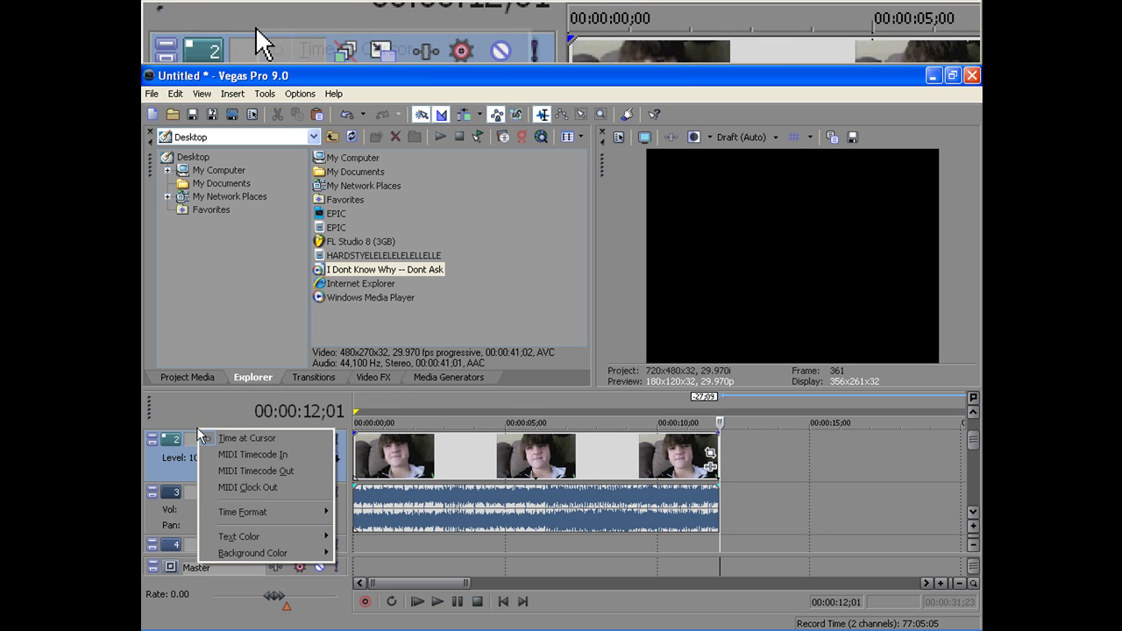
Split the clip and its audio at 02;11 and again at 08;01.
click(711, 482)
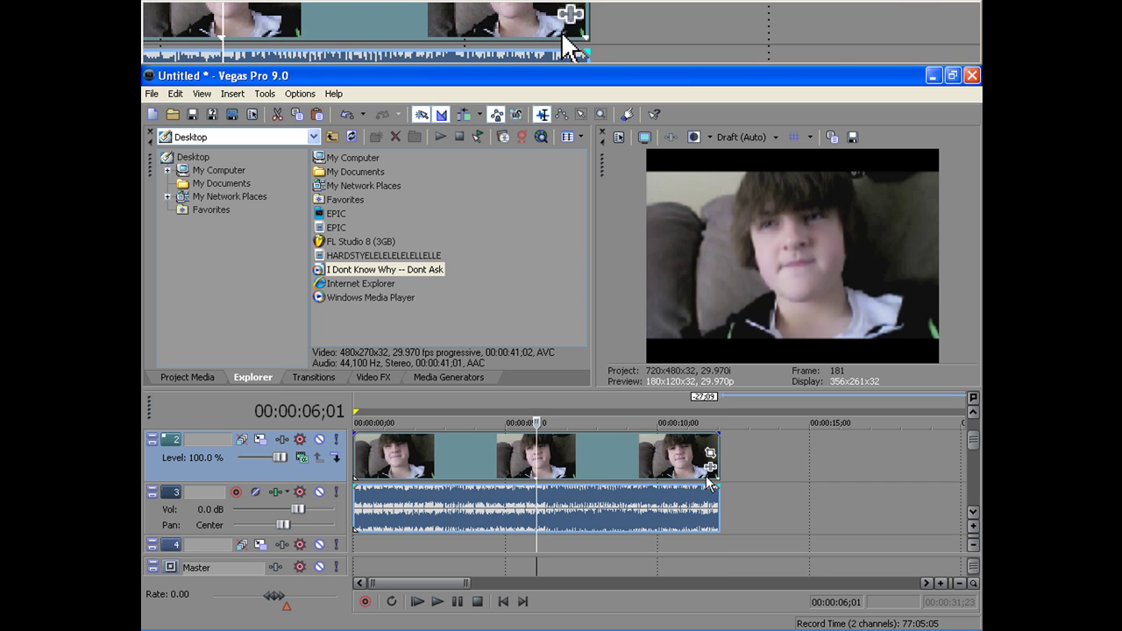
click(425, 447)
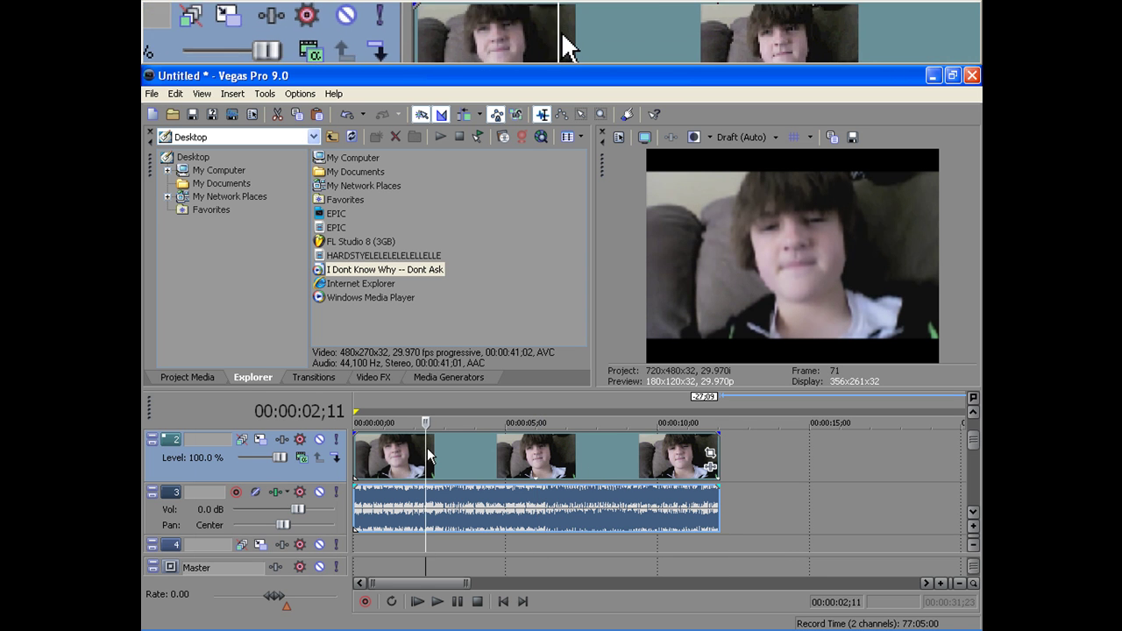
key(s)
click(597, 456)
key(s)
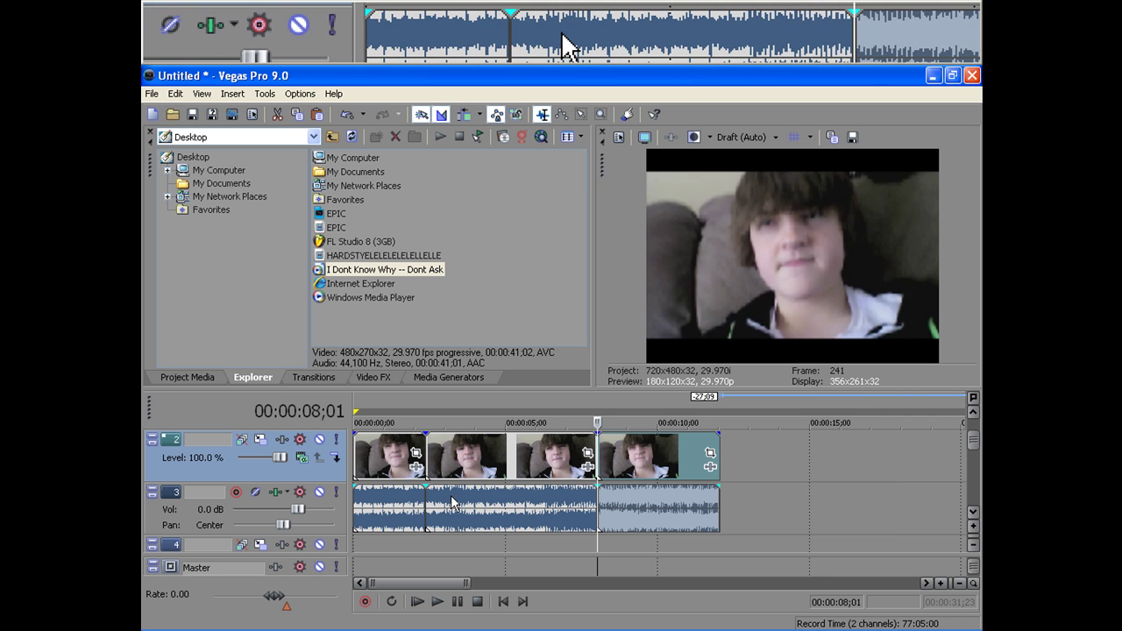
Copy the middle clip piece running from 02;11 to 08;01.
right_click(474, 452)
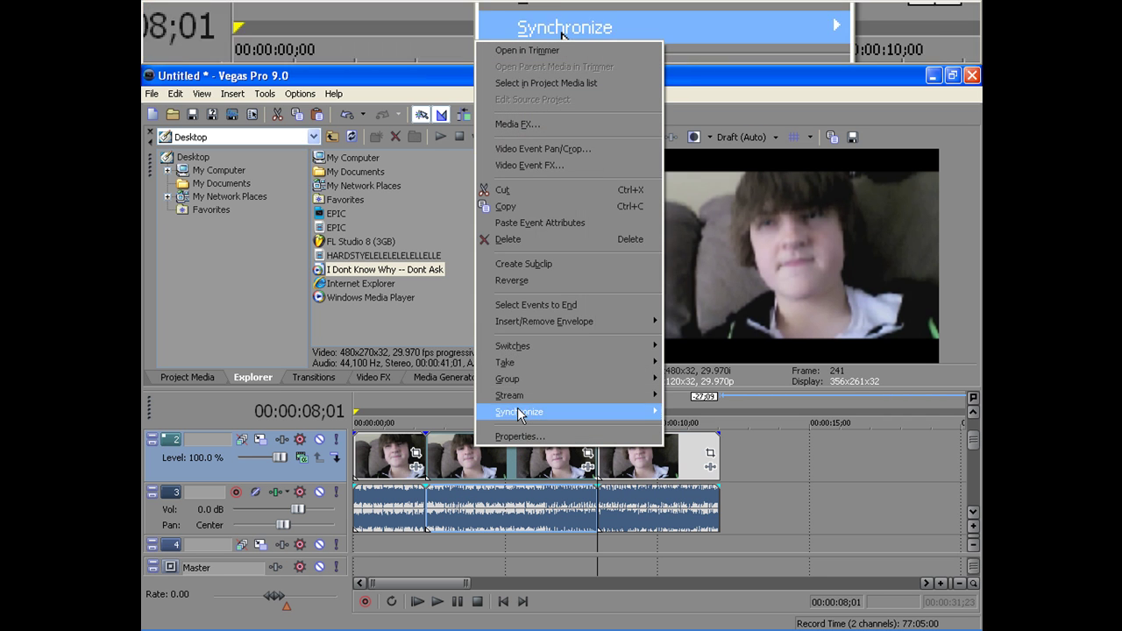
click(527, 209)
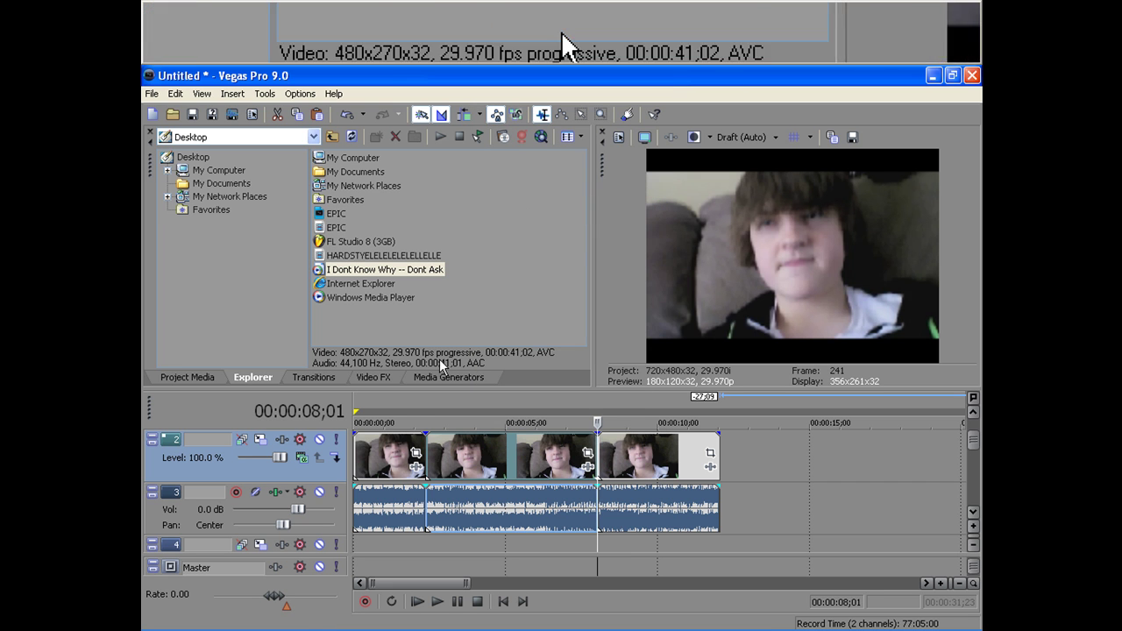
right_click(218, 418)
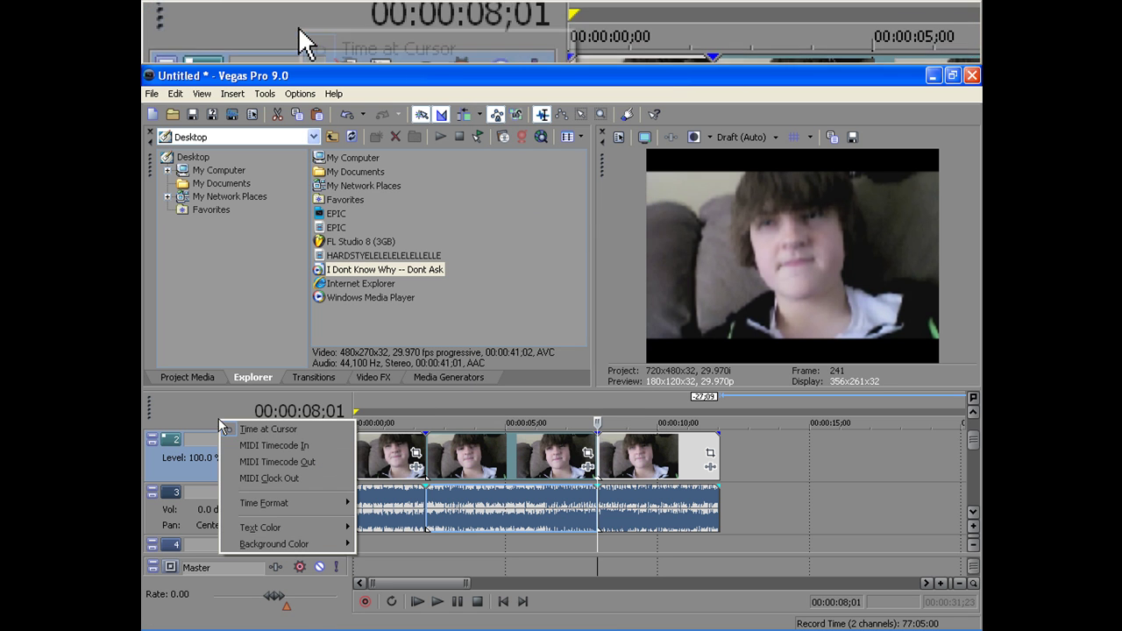
right_click(197, 527)
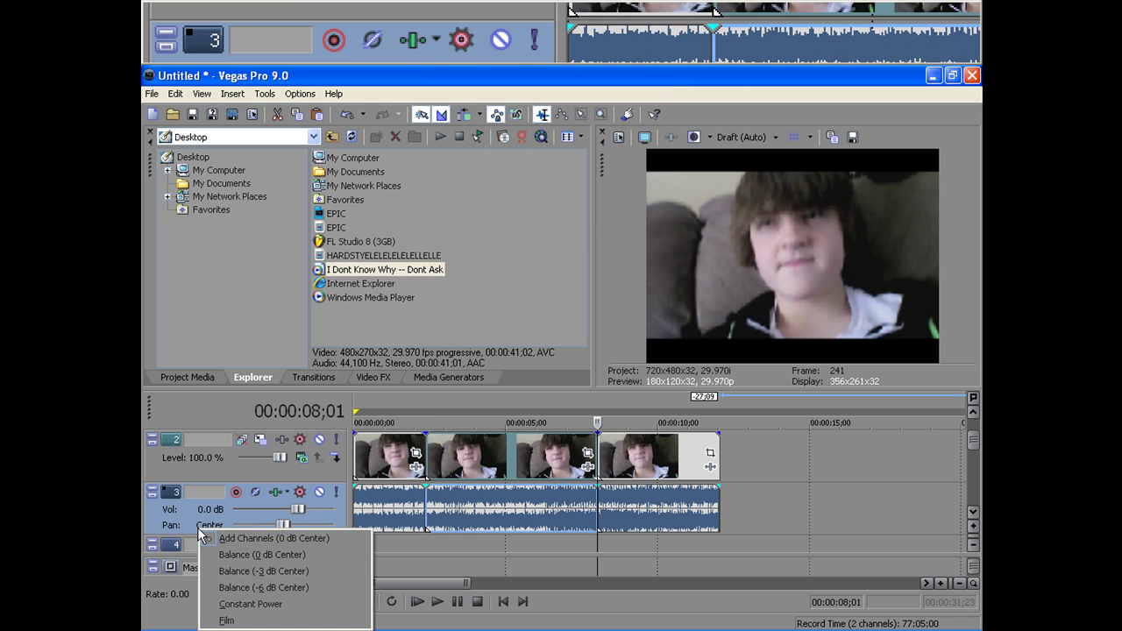
click(349, 471)
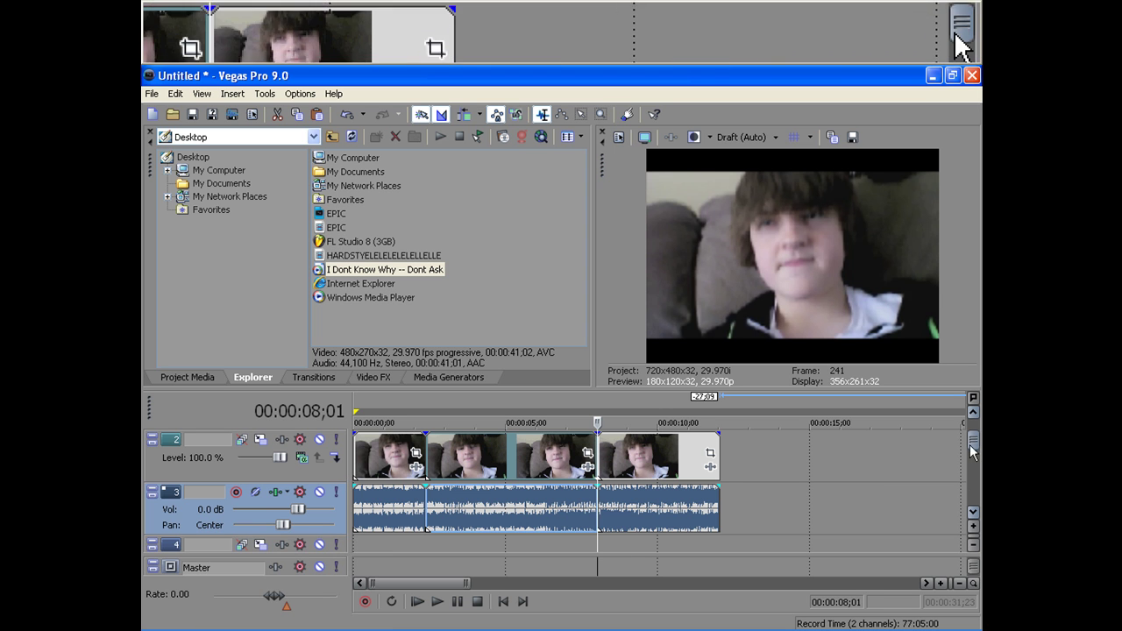
Insert a new empty video track above the original clip's track.
scroll(969, 473, down, 3)
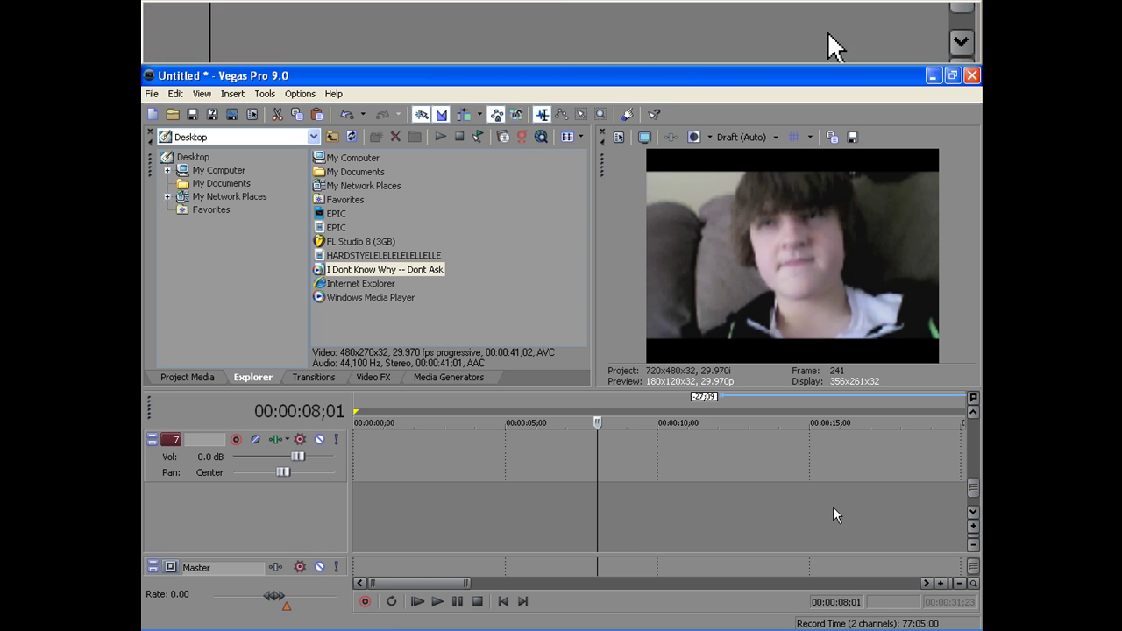
right_click(214, 513)
click(272, 556)
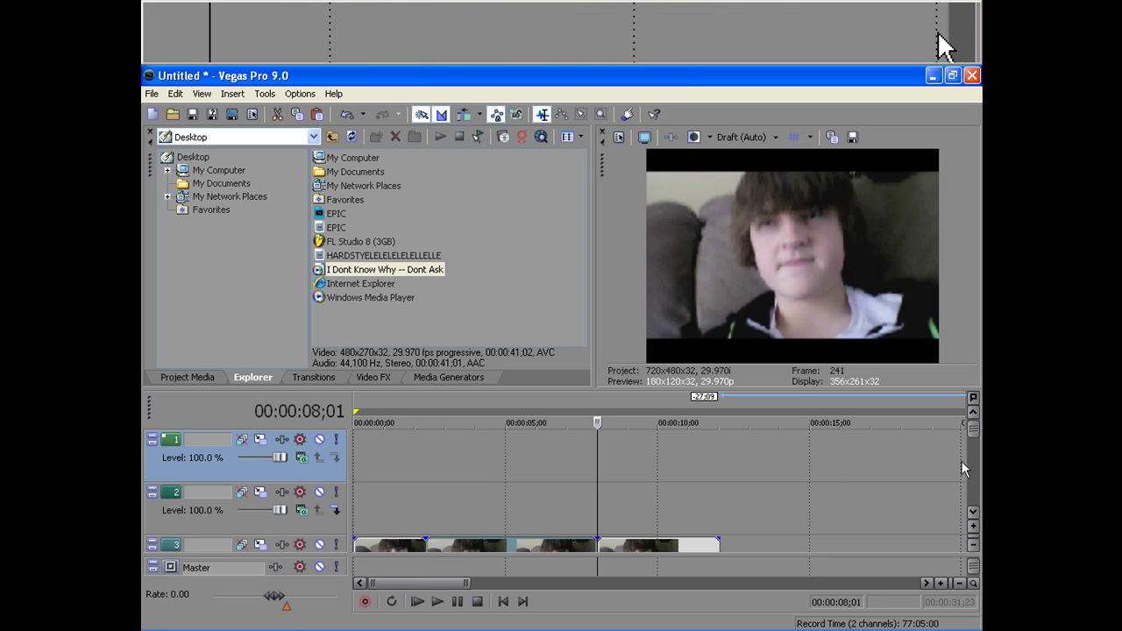
right_click(502, 449)
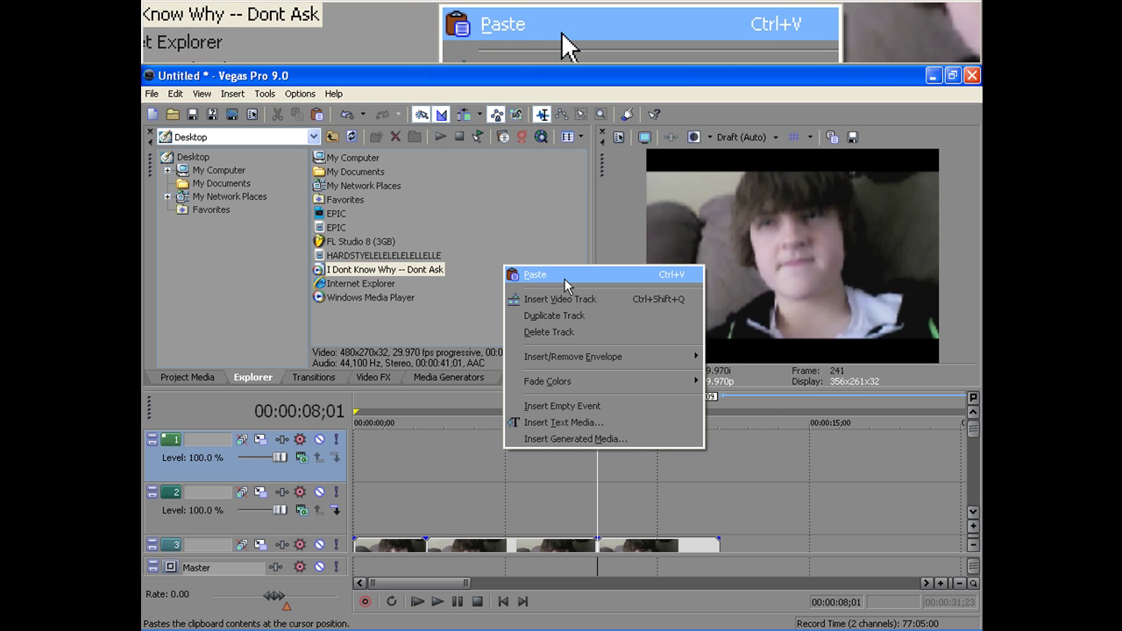
Paste the copied piece on the top track, aligned at 02;11 above the original.
click(565, 279)
drag(674, 452, 543, 447)
click(974, 513)
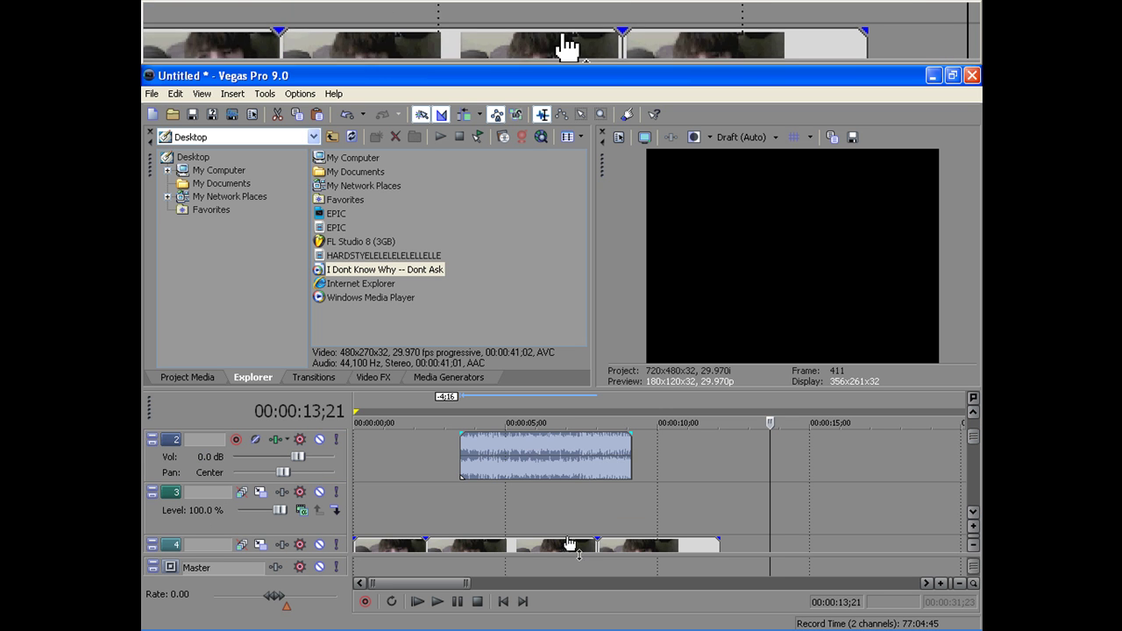
click(516, 546)
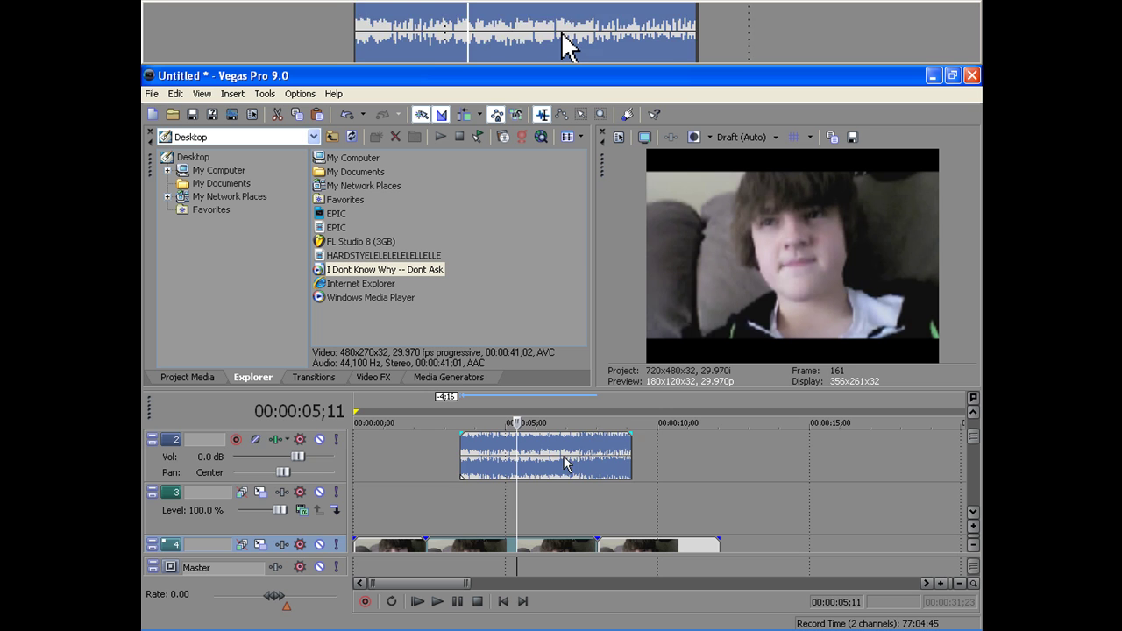
drag(566, 451, 532, 451)
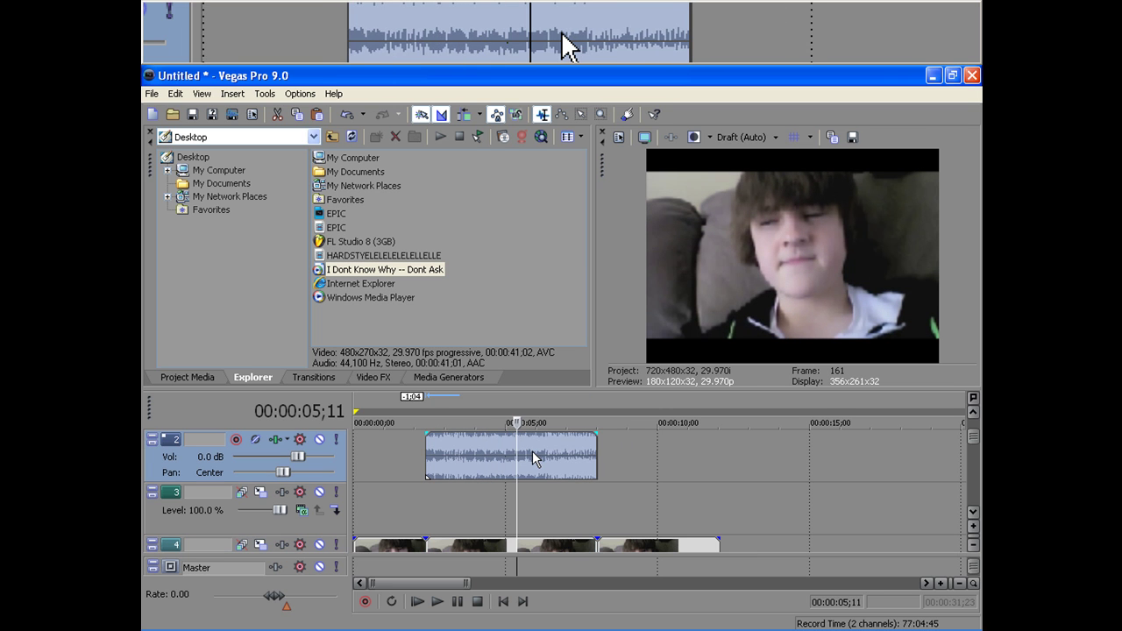
Delete the empty track 3 and enlarge the timeline to show all four tracks.
right_click(215, 507)
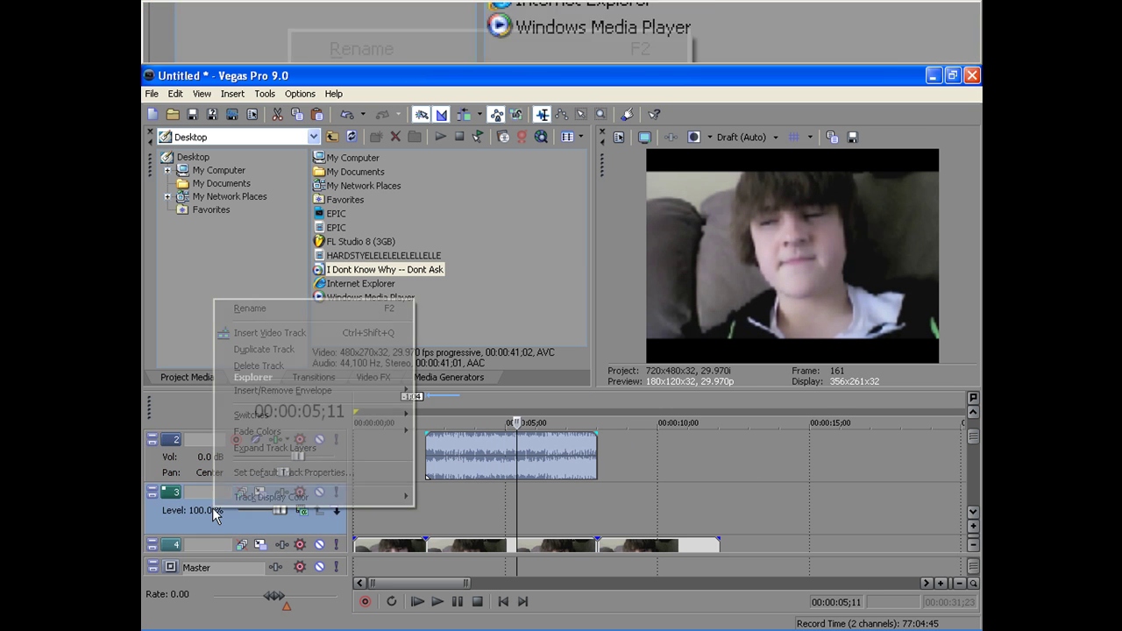
click(271, 376)
drag(974, 446, 973, 437)
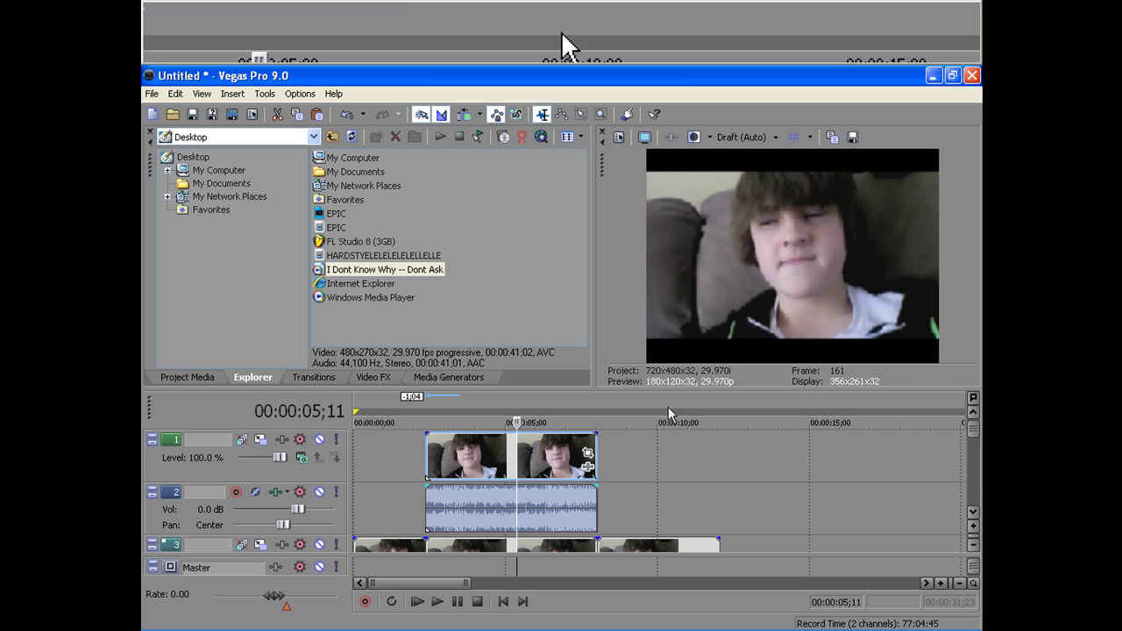
drag(667, 386, 670, 312)
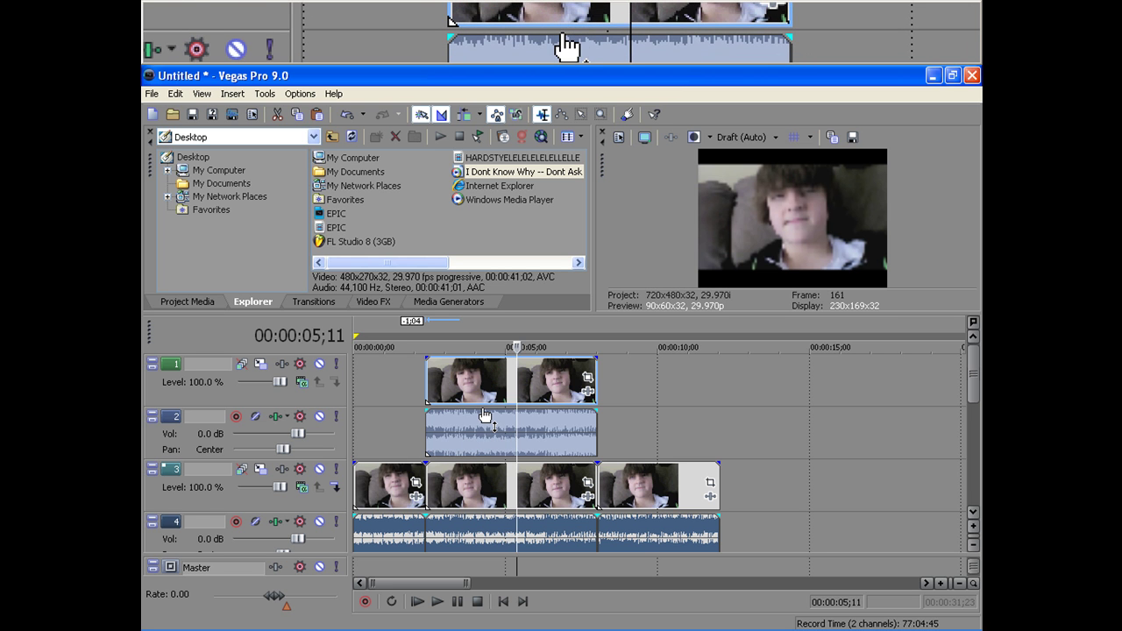
Lower the track 2 audio event's gain line to -Inf dB.
drag(486, 415, 485, 466)
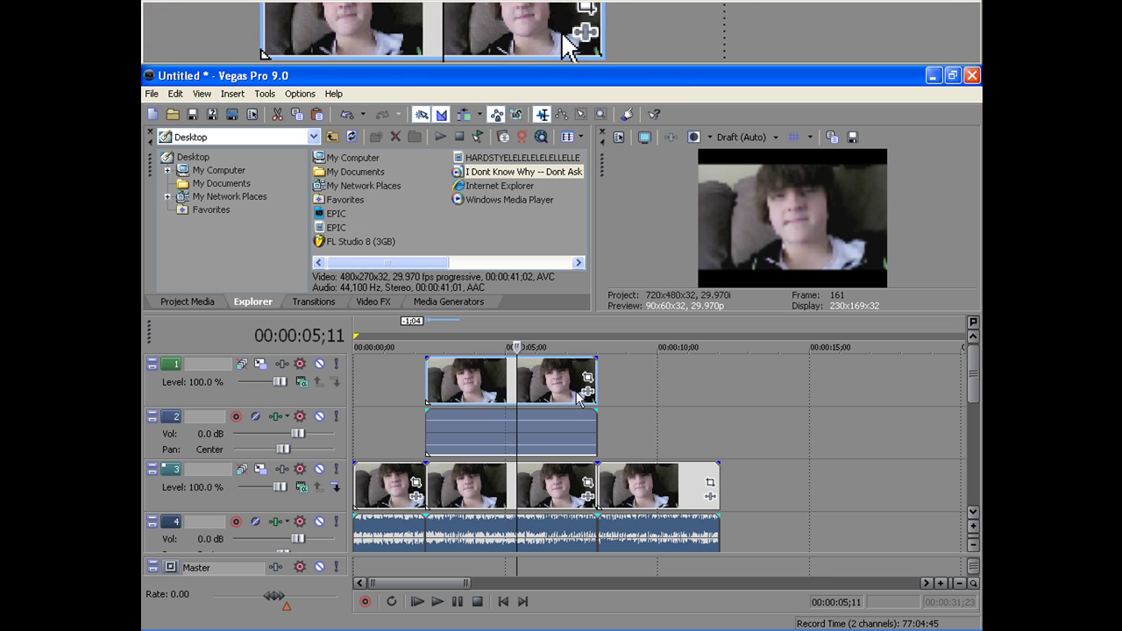
Add Sony Cookie Cutter, then Sony Pixelate, to the upper clip's Event FX chain.
click(587, 392)
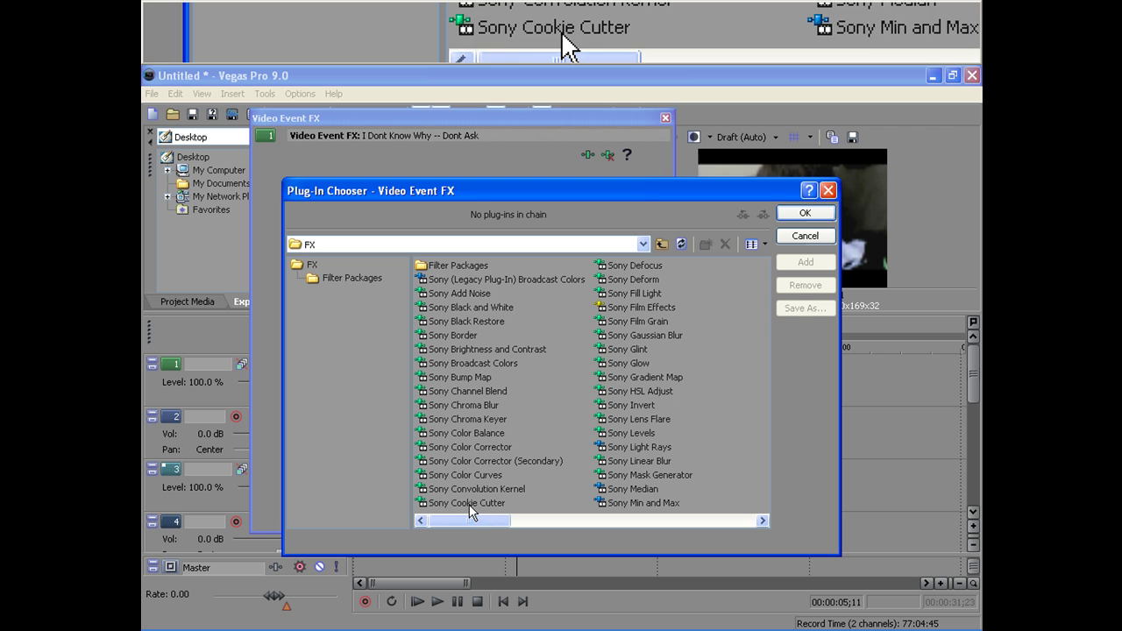
click(467, 503)
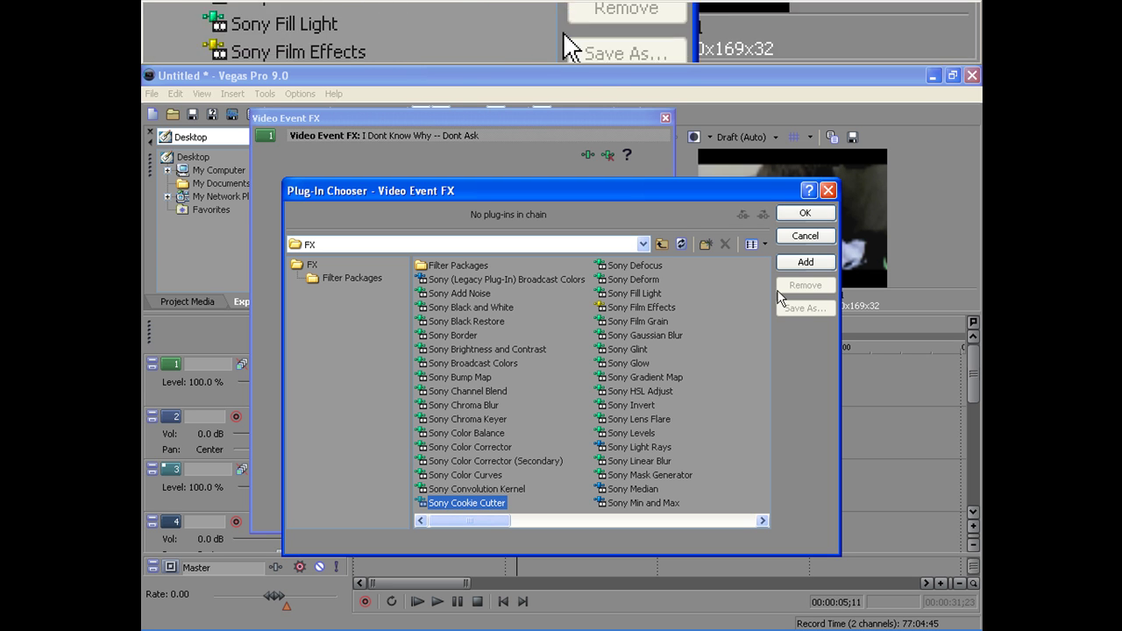
click(798, 265)
drag(445, 520, 522, 527)
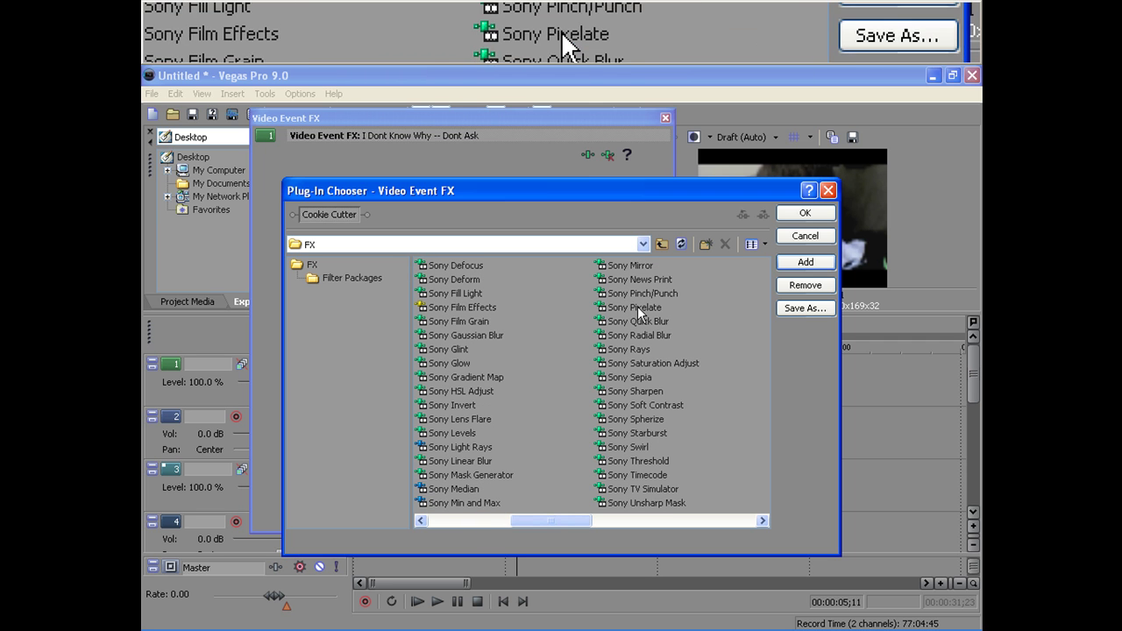
click(659, 307)
click(806, 263)
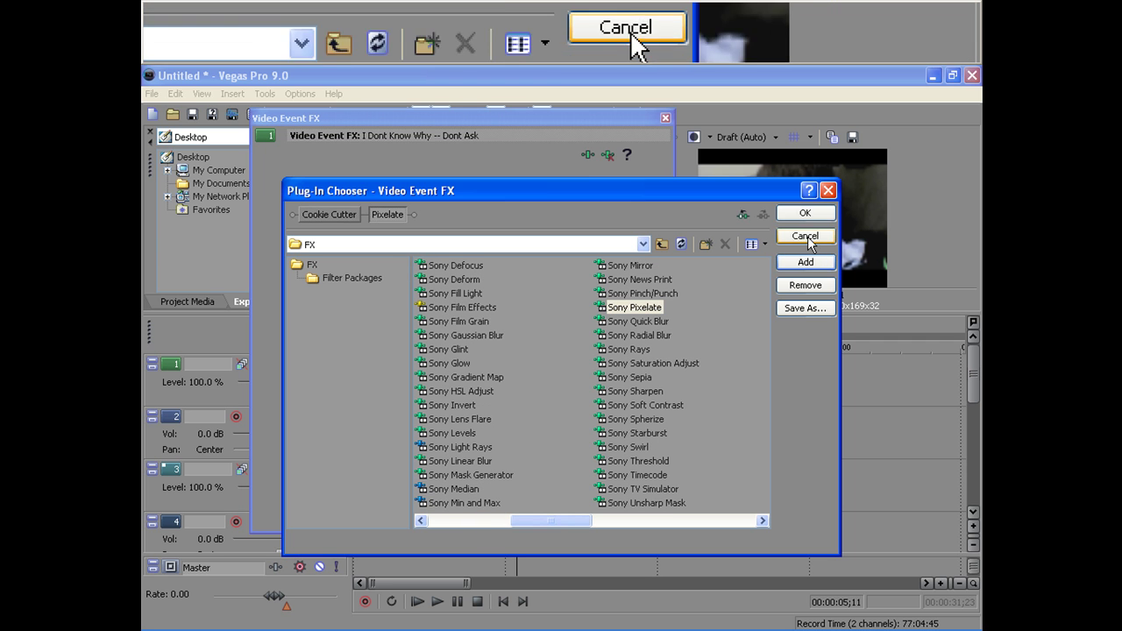
click(806, 215)
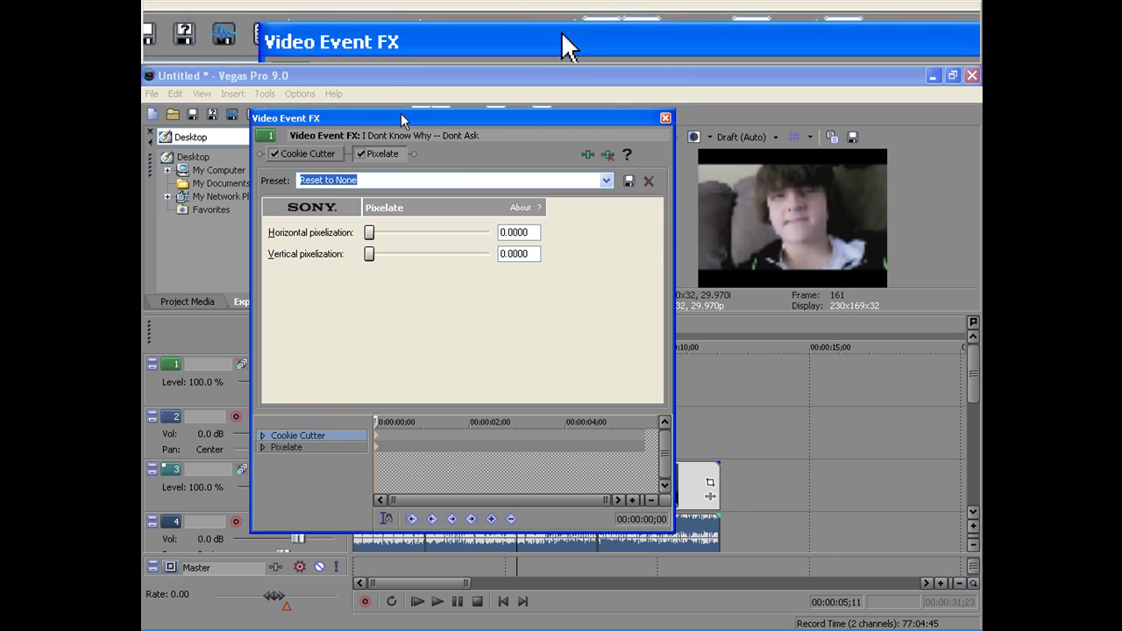
Solo track 1 and leave the Video Event FX window floating beside the timeline.
drag(401, 119, 651, 111)
click(337, 363)
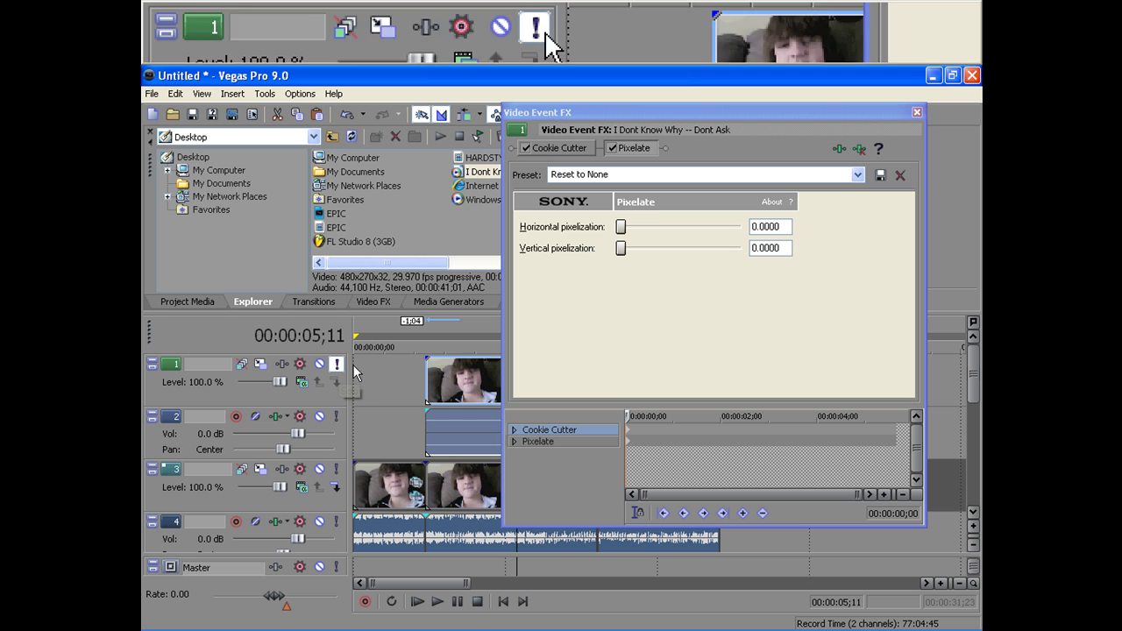
double_click(713, 113)
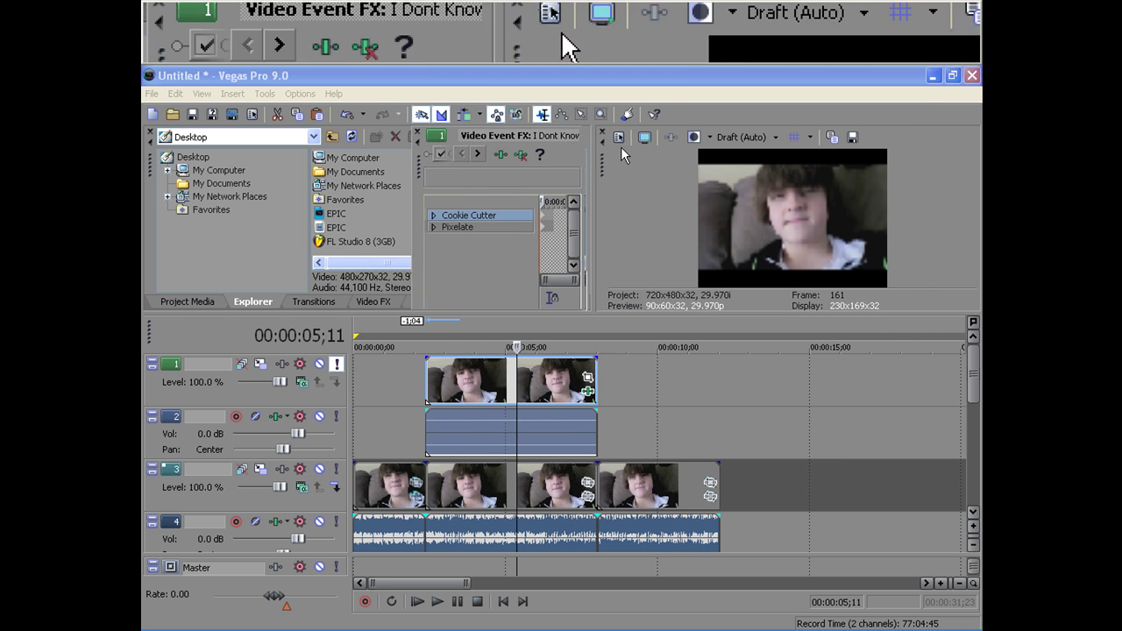
drag(545, 162, 371, 172)
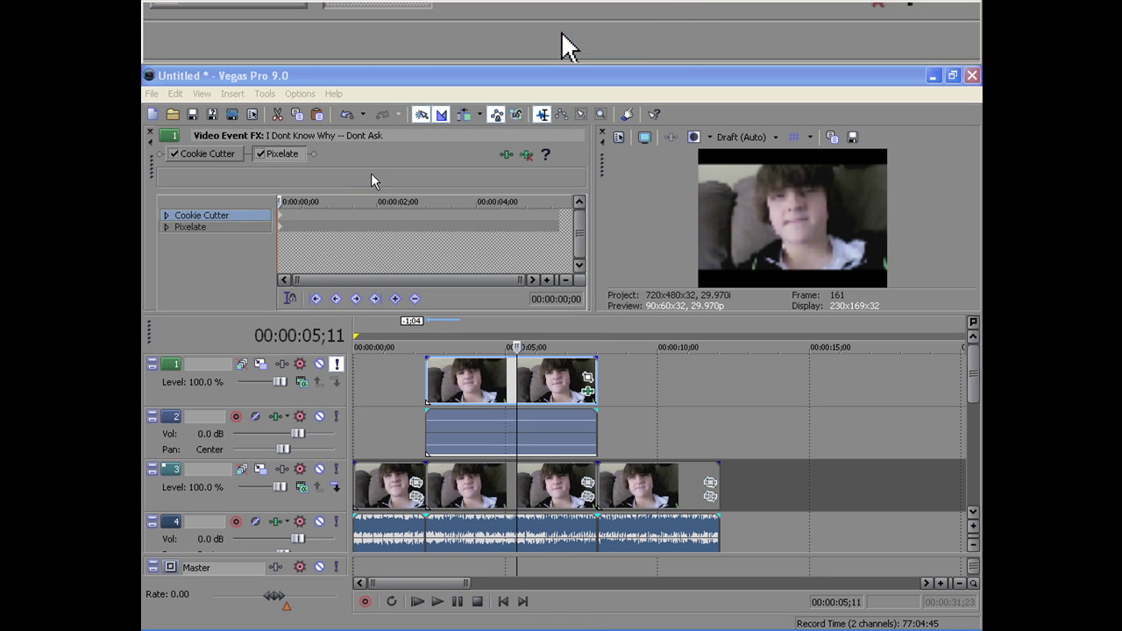
drag(167, 133, 166, 200)
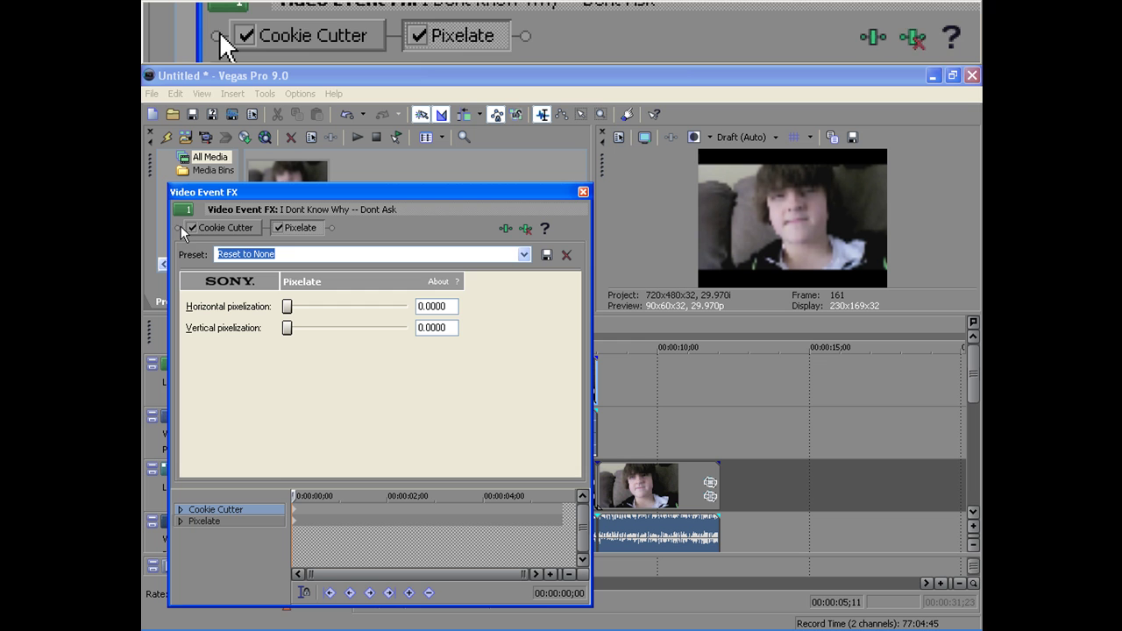
Disable Pixelate and set the Cookie Cutter circle to size 0.210, feather 0.24, centred 0.533/0.365.
click(279, 228)
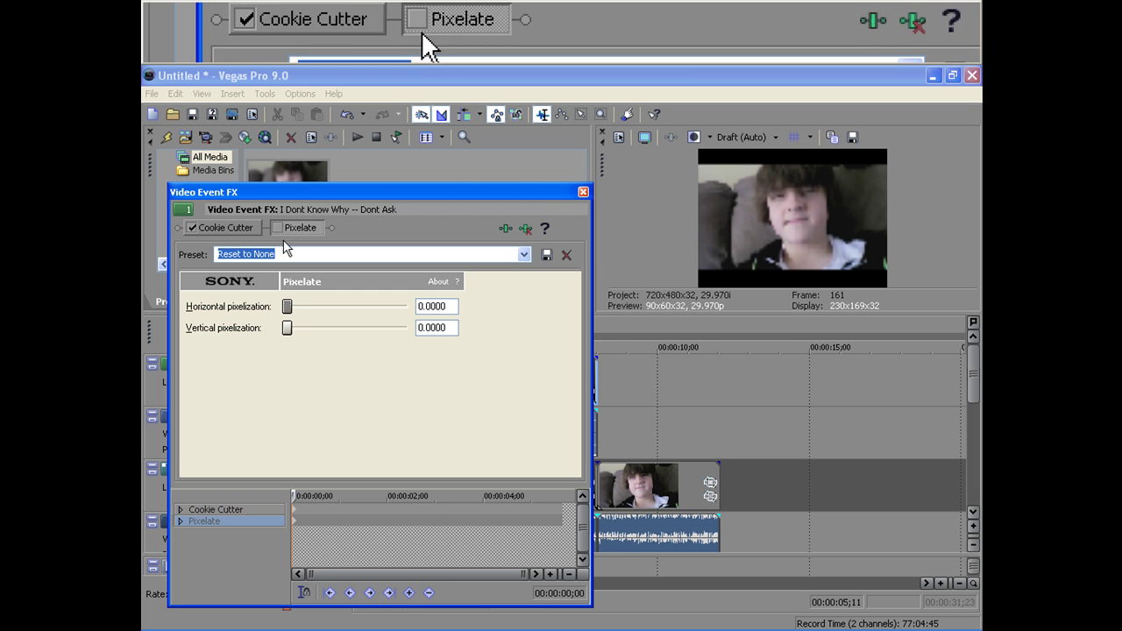
click(227, 226)
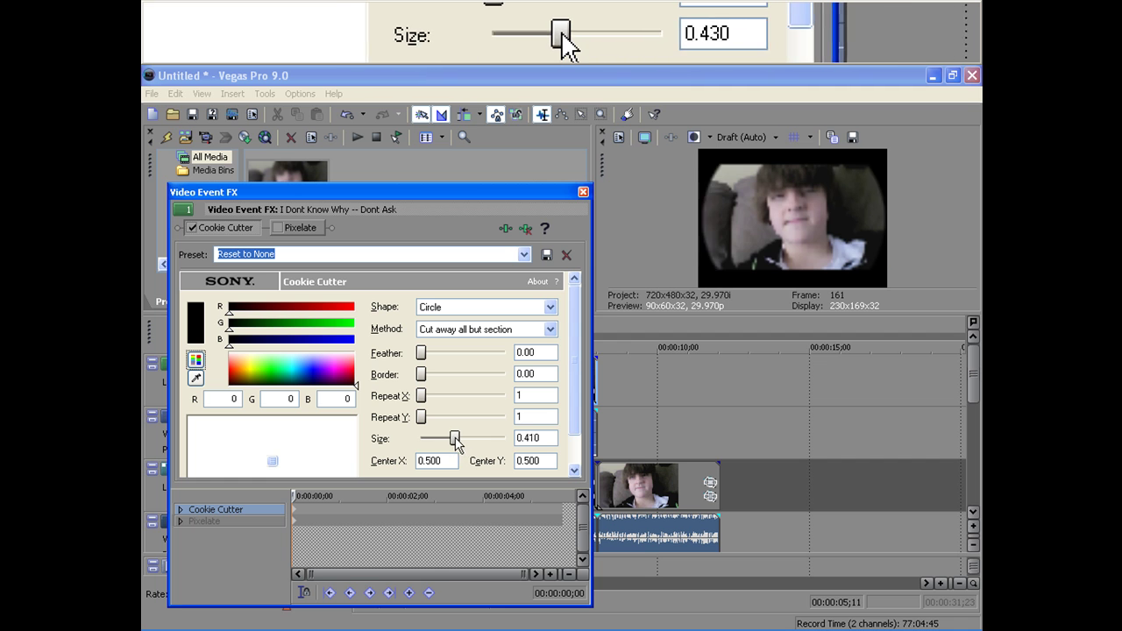
drag(455, 437, 438, 436)
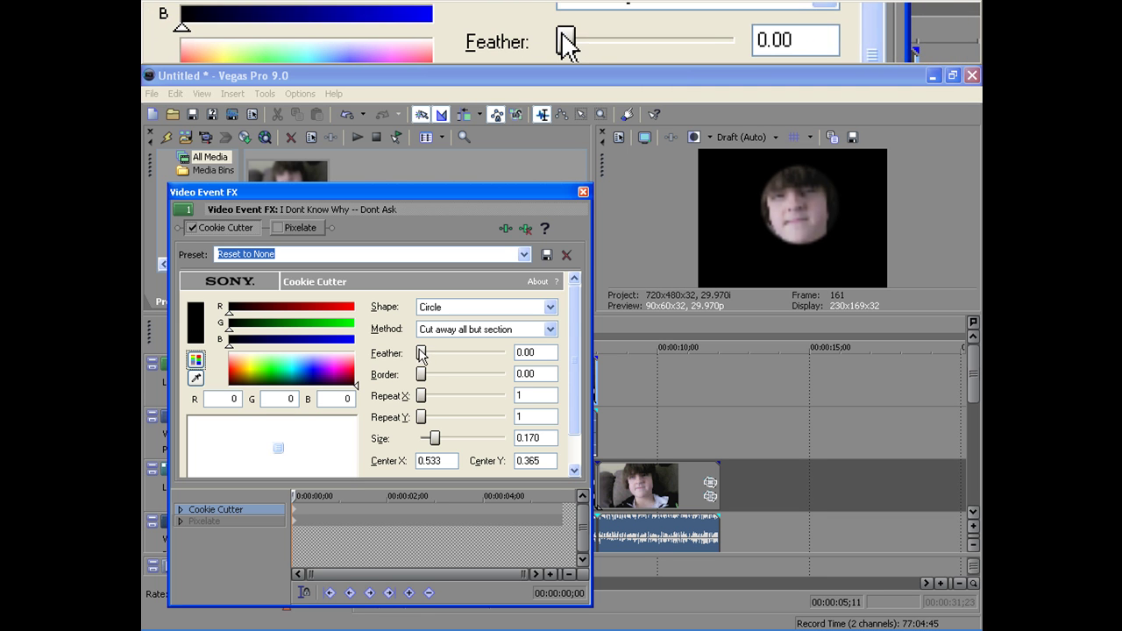
drag(421, 353, 430, 353)
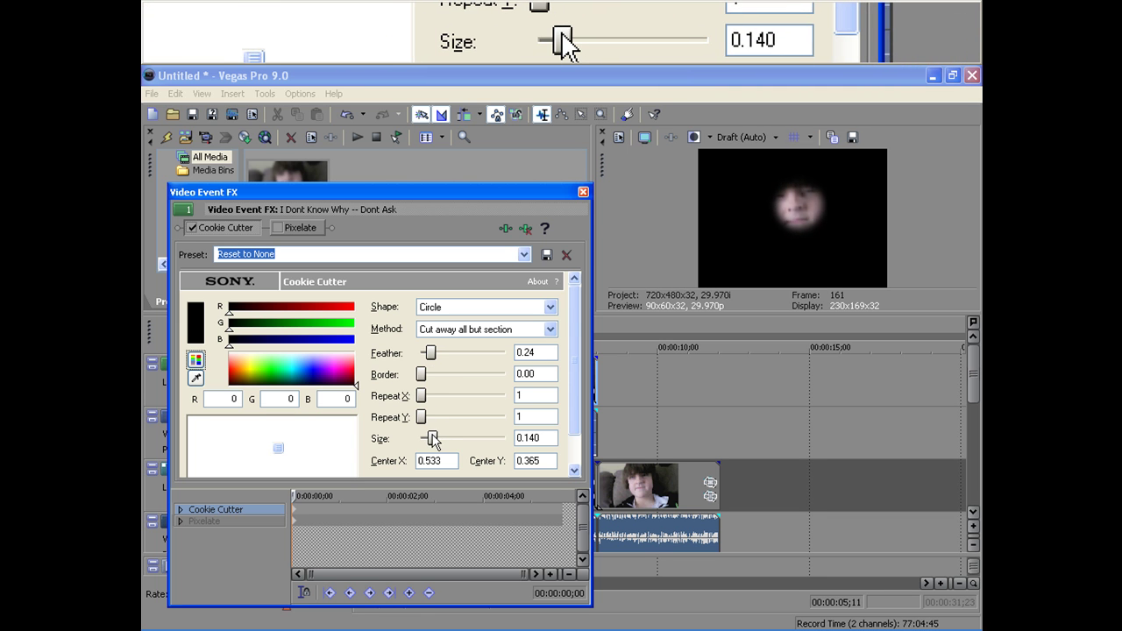
drag(432, 439, 439, 440)
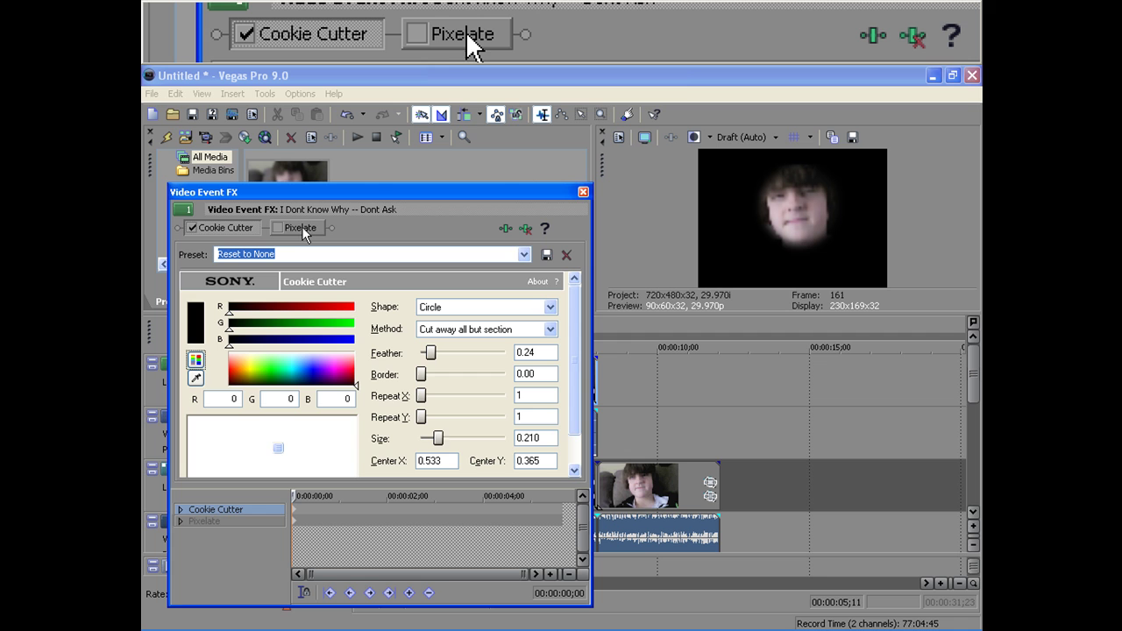
Re-enable Pixelate with horizontal pixelization 0.2397 and vertical 0.3013.
click(280, 228)
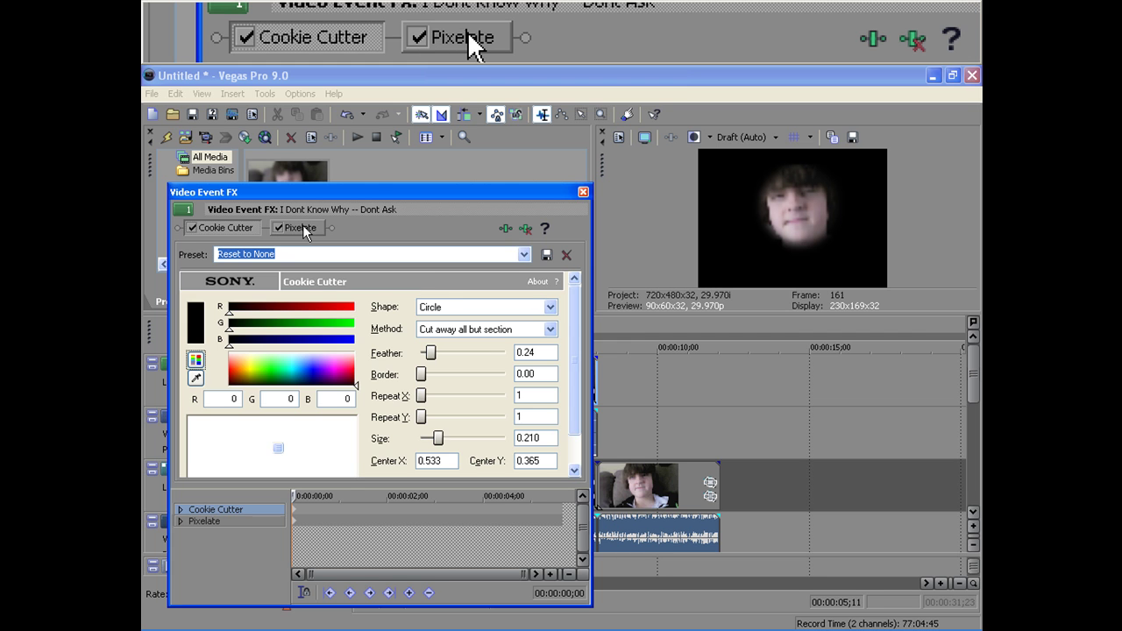
click(304, 230)
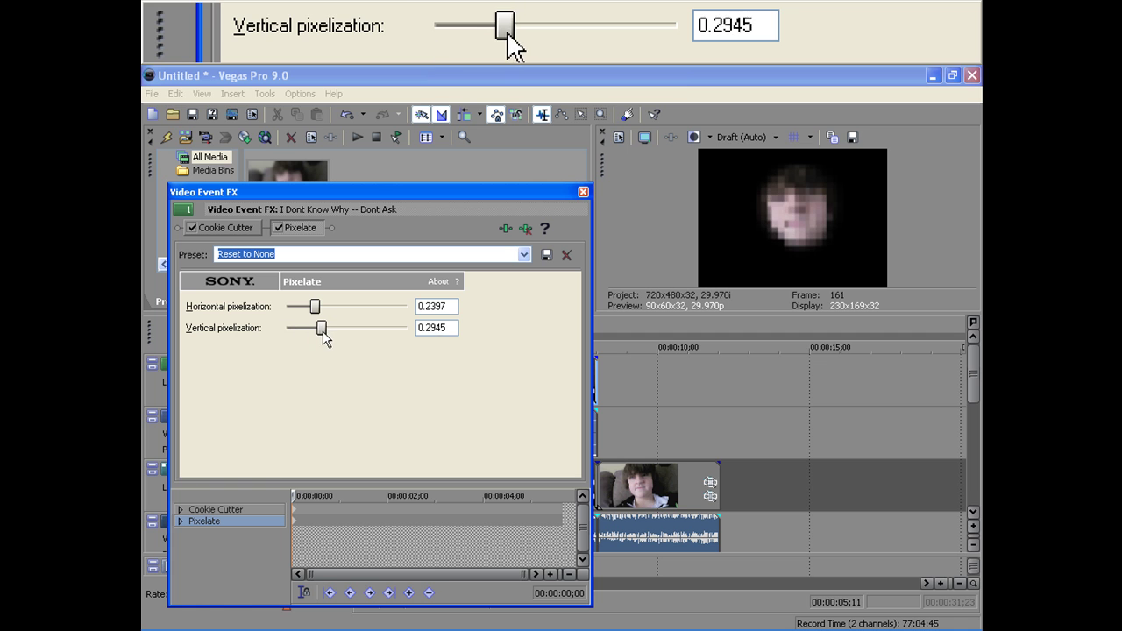
drag(322, 332, 324, 332)
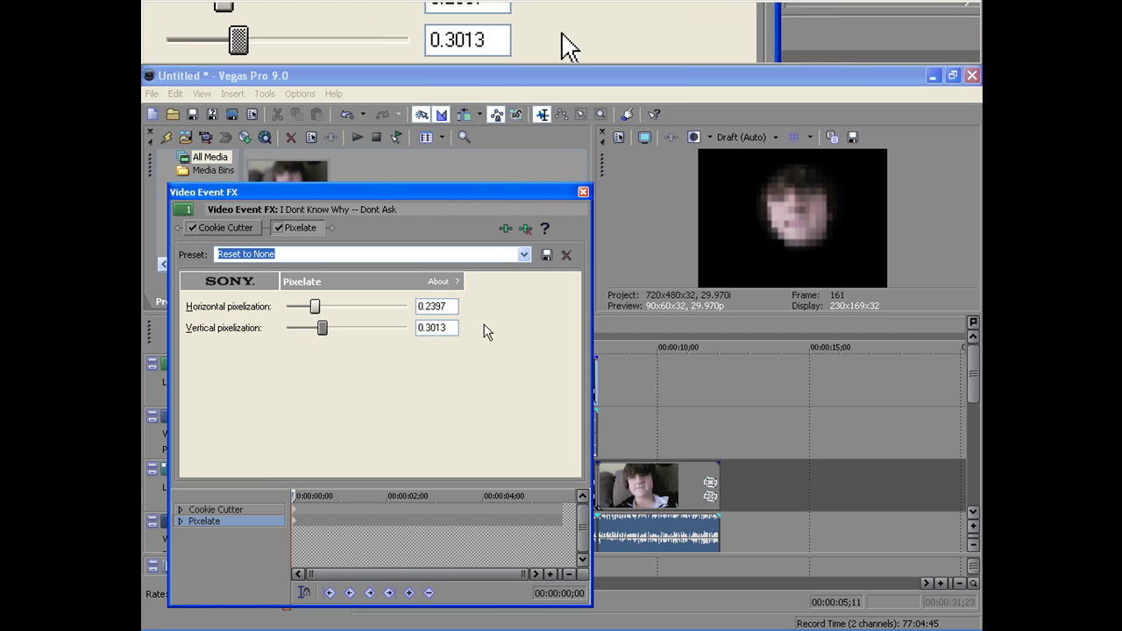
Close the FX window, unsolo track 1, and play the project from near the start.
click(582, 190)
click(338, 366)
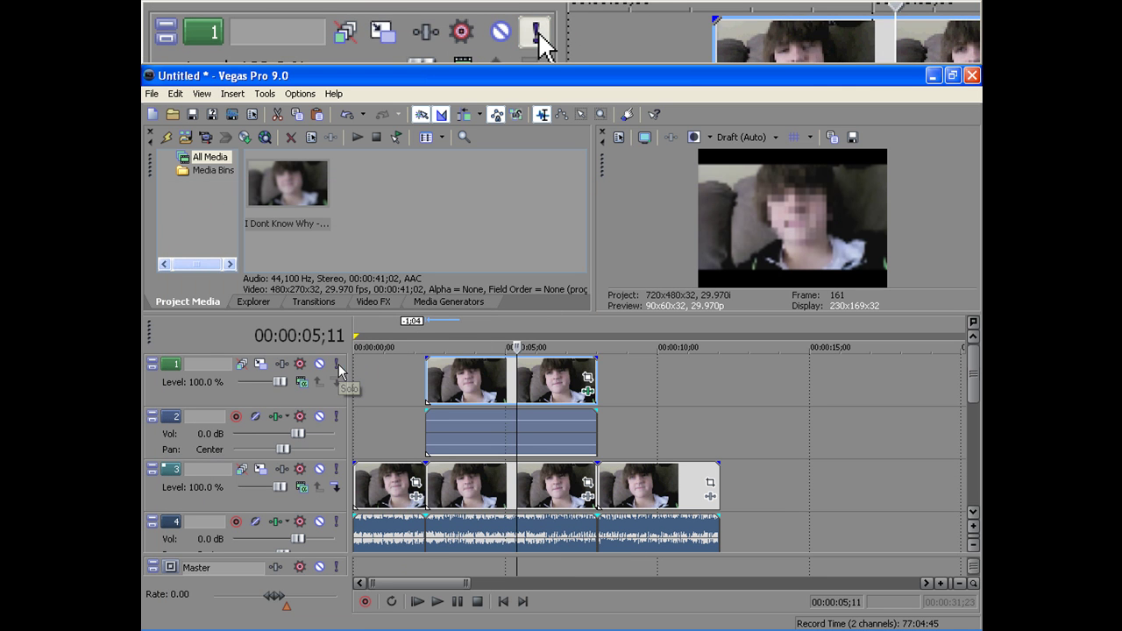
click(470, 396)
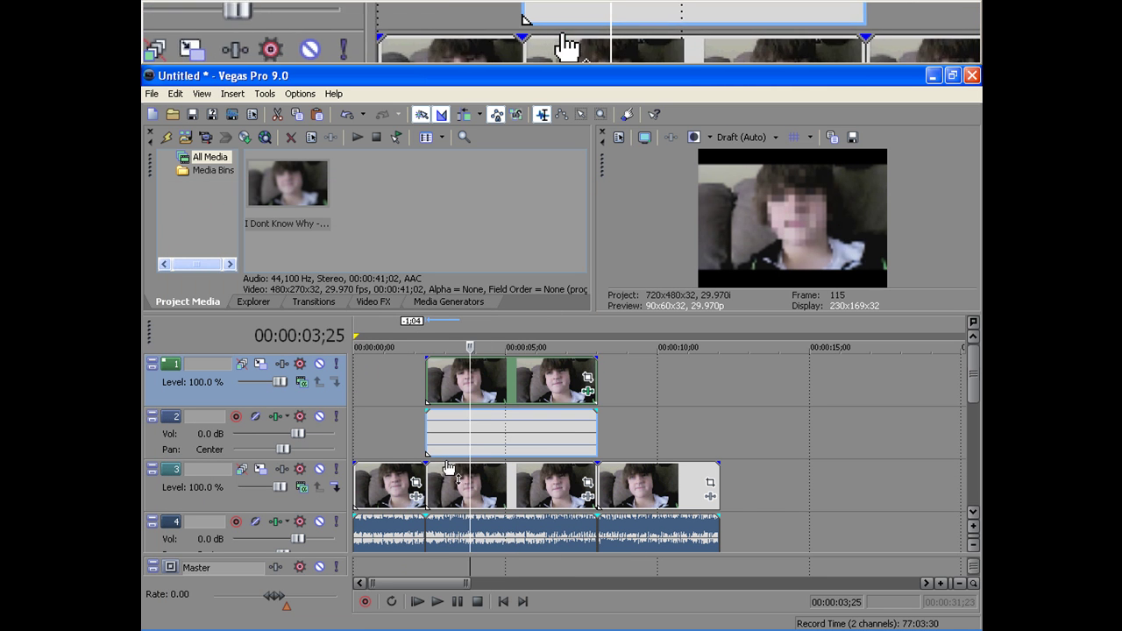
click(379, 493)
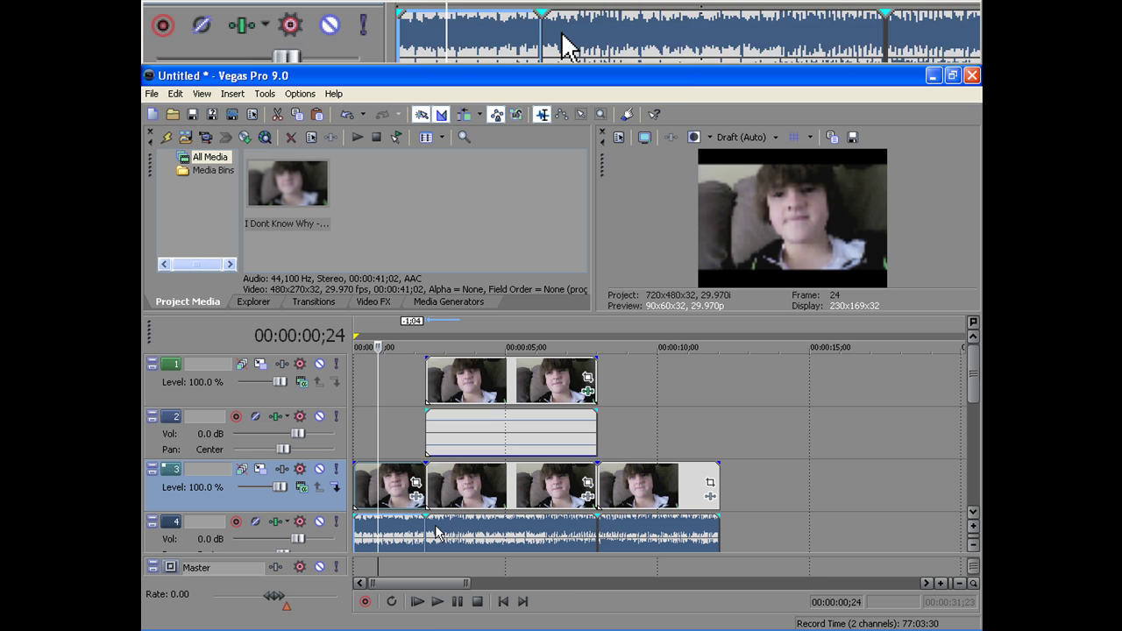
click(414, 605)
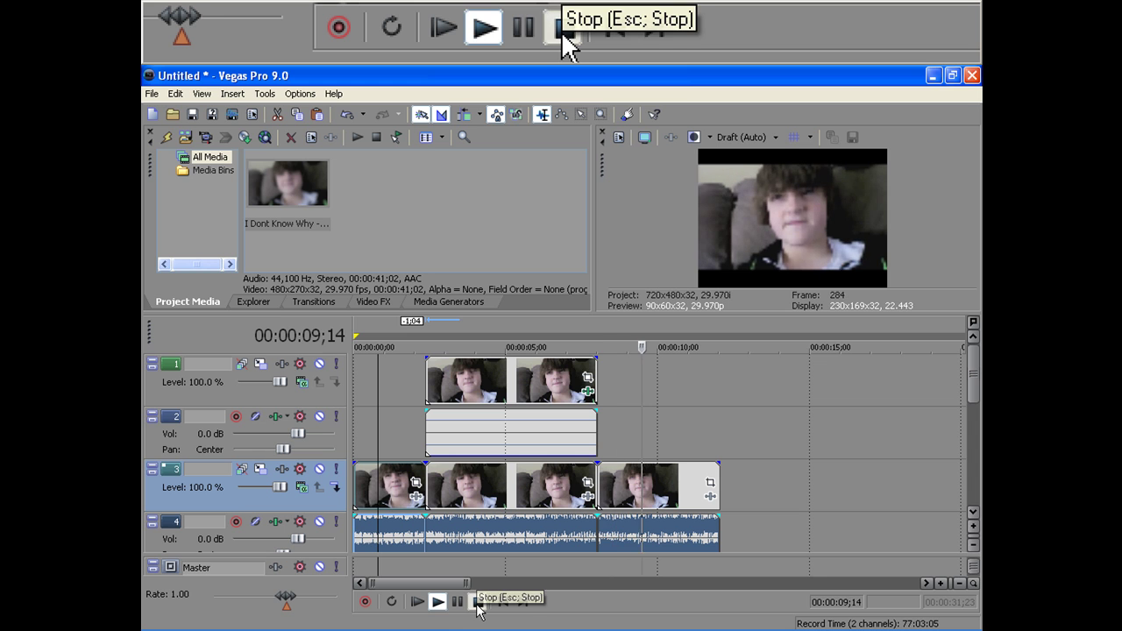
click(477, 603)
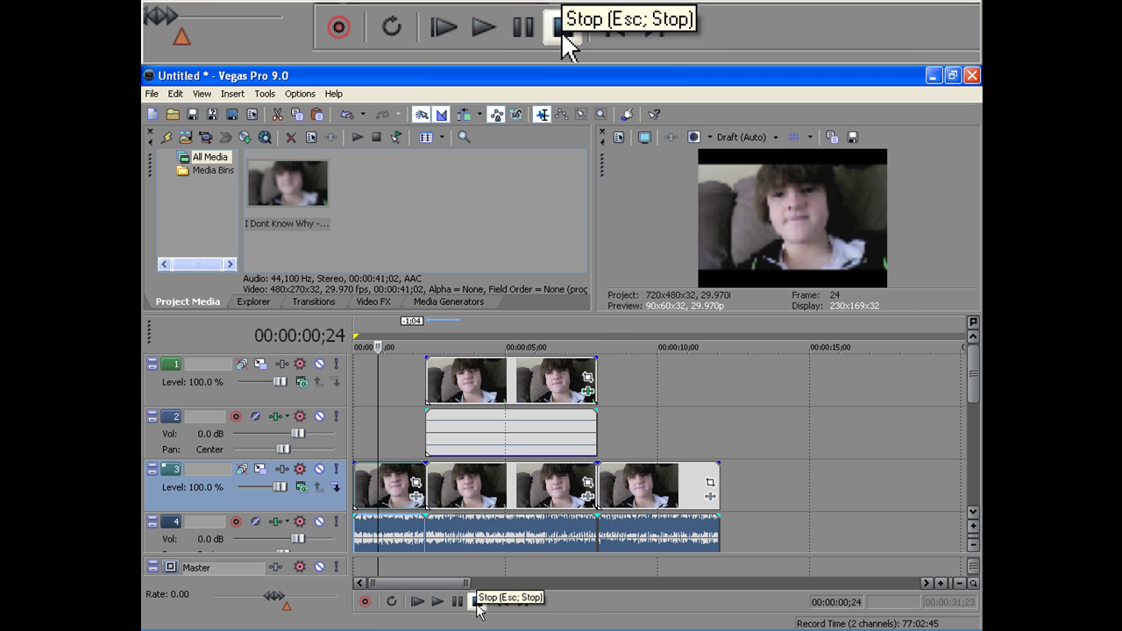